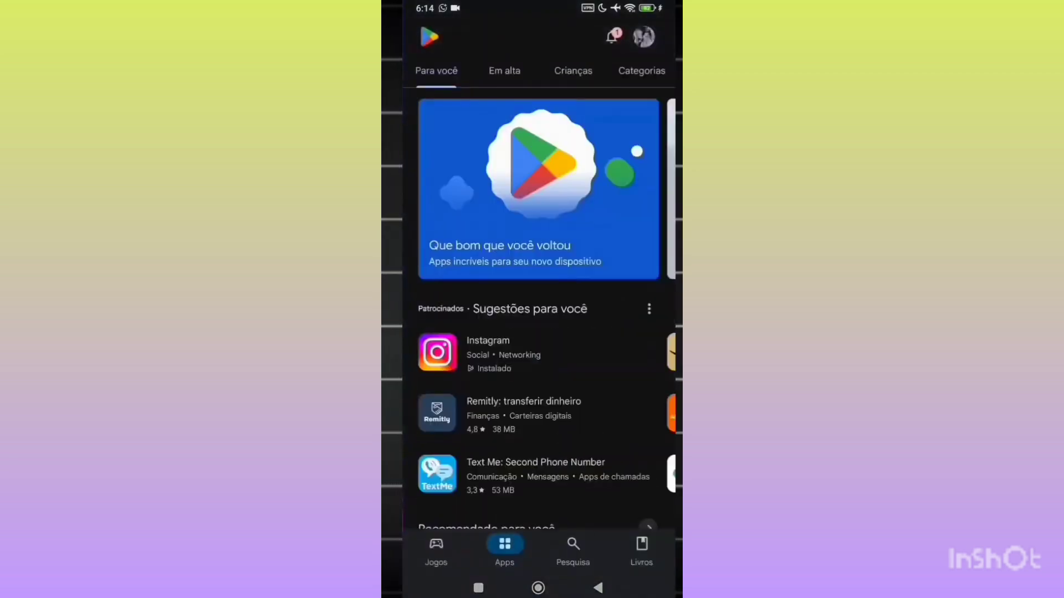
Step: Search Google Play Store for 'textnow' and browse the results
left_click(573, 544)
left_click(515, 37)
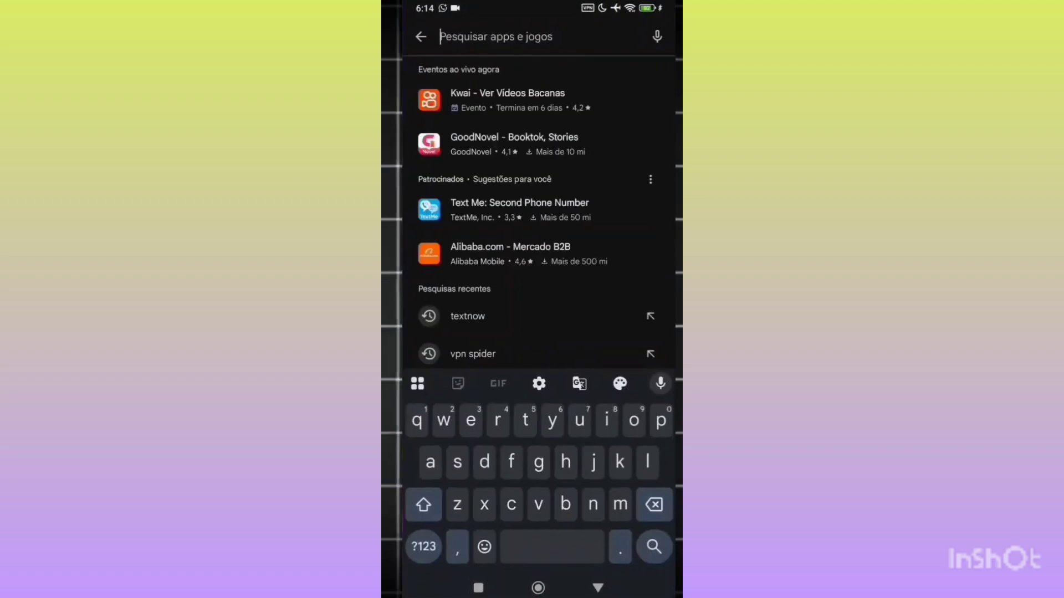
type("text")
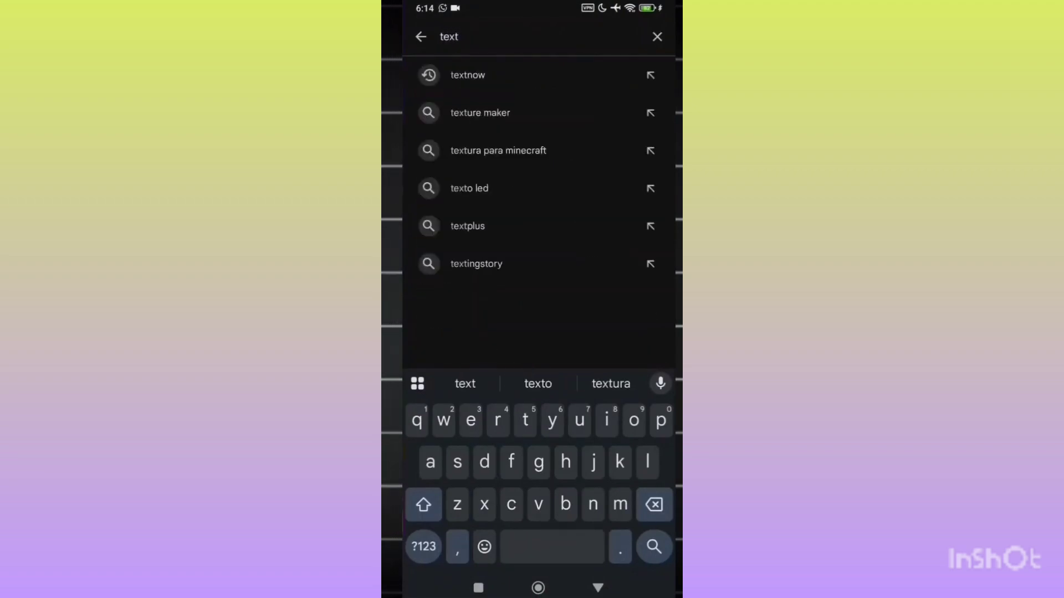
left_click(468, 75)
scroll(538, 277, "down", 5)
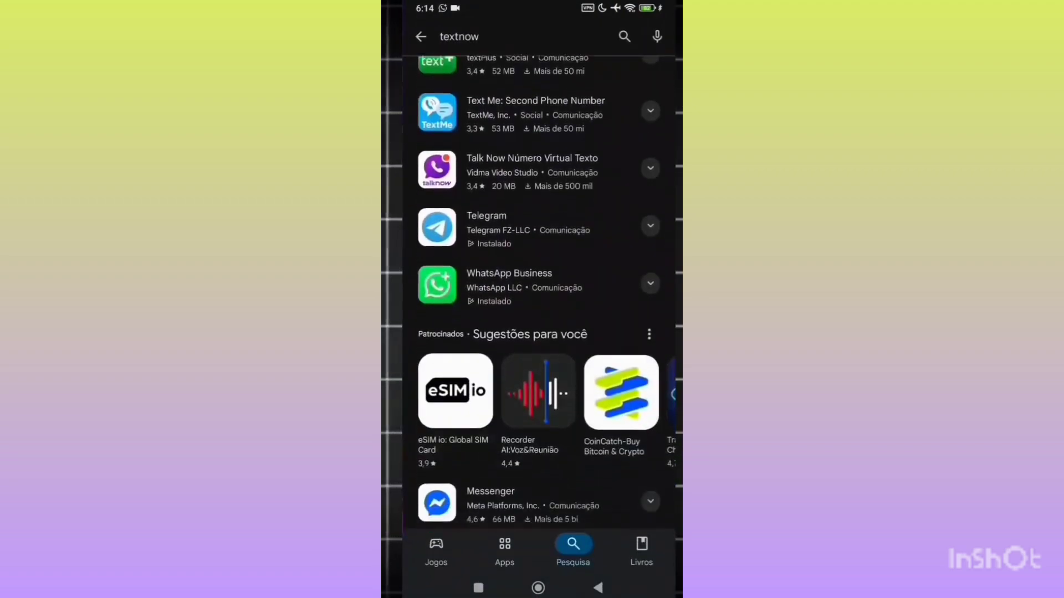
scroll(538, 277, "down", 5)
scroll(538, 277, "up", 15)
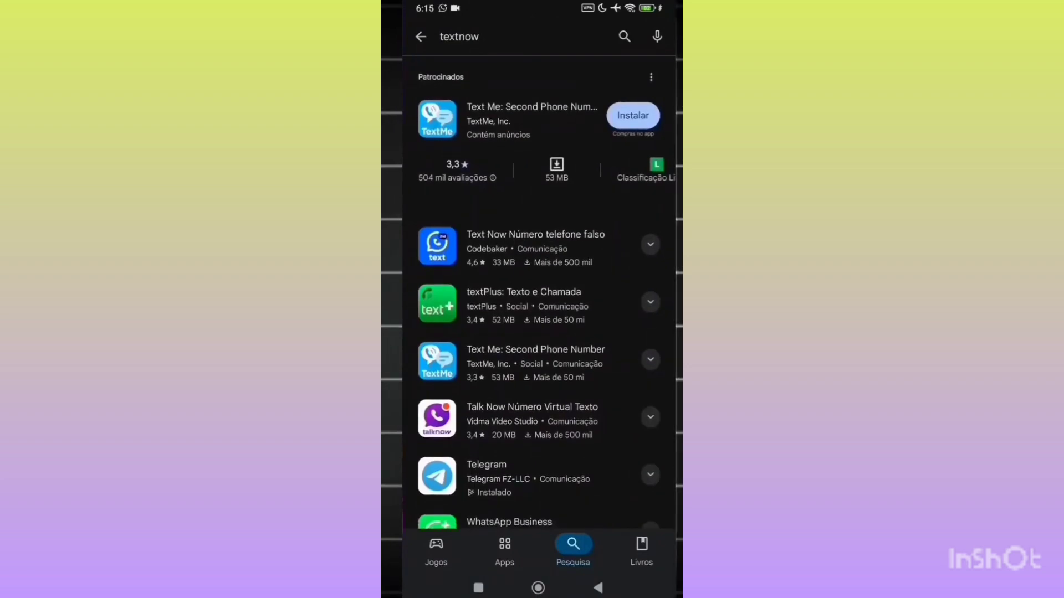
left_click(421, 37)
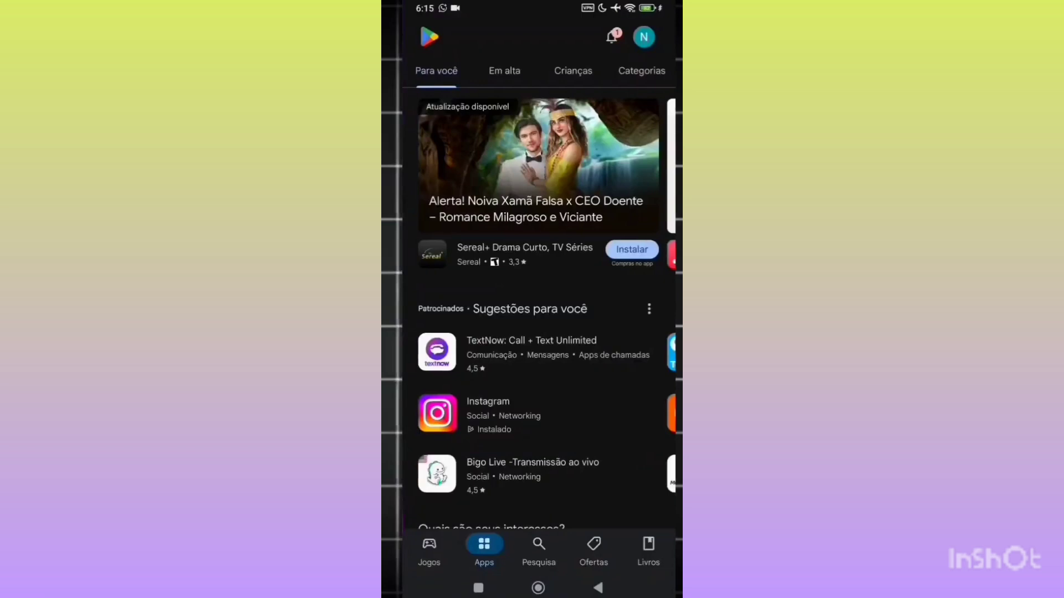
Step: Open the TextNow: Call + Text Unlimited app page and start installing it
left_click(539, 548)
left_click(515, 36)
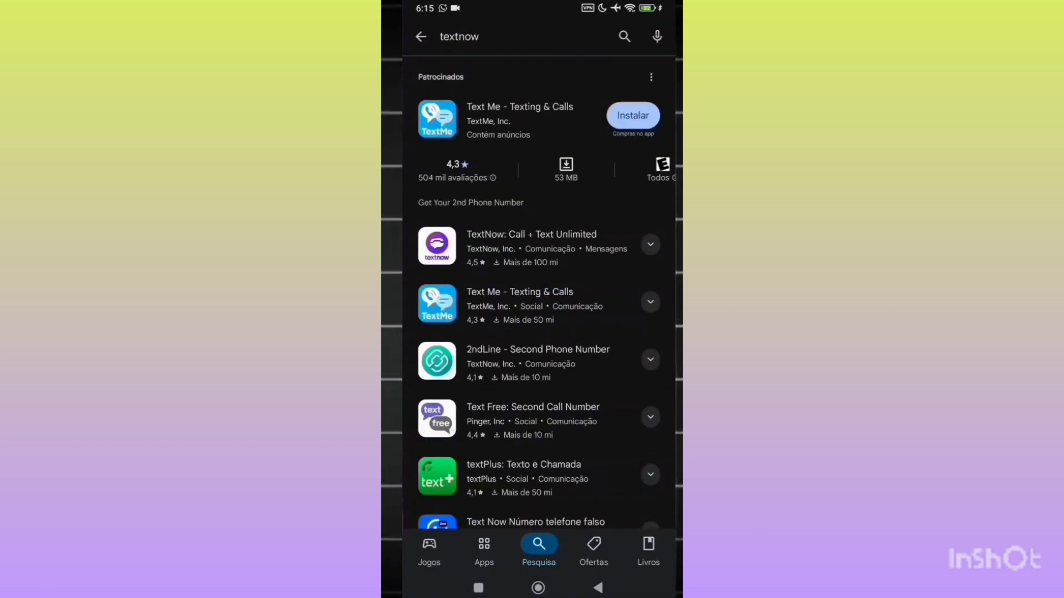
left_click(531, 243)
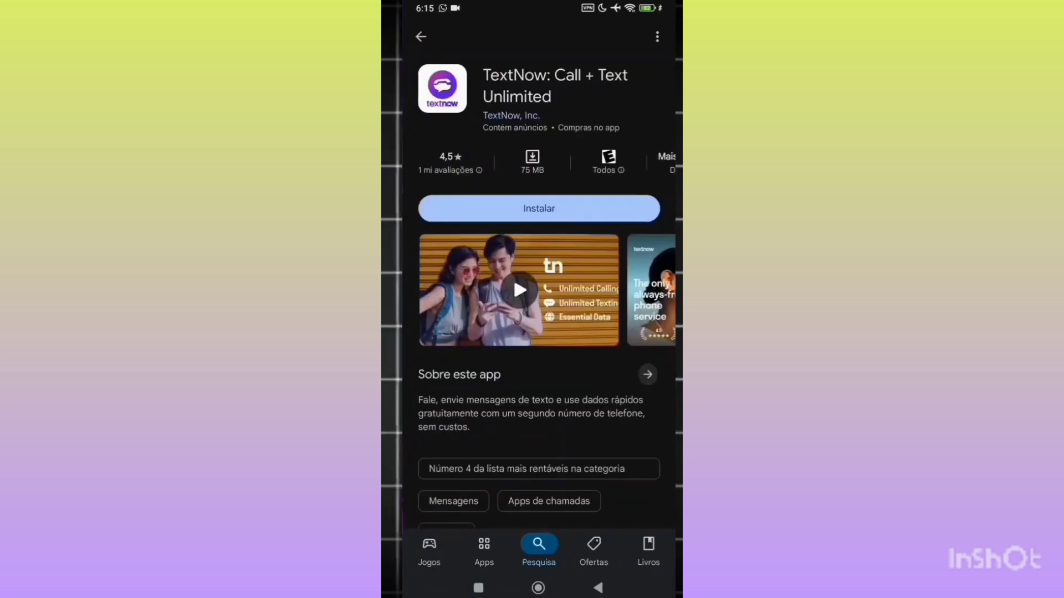
left_click(538, 208)
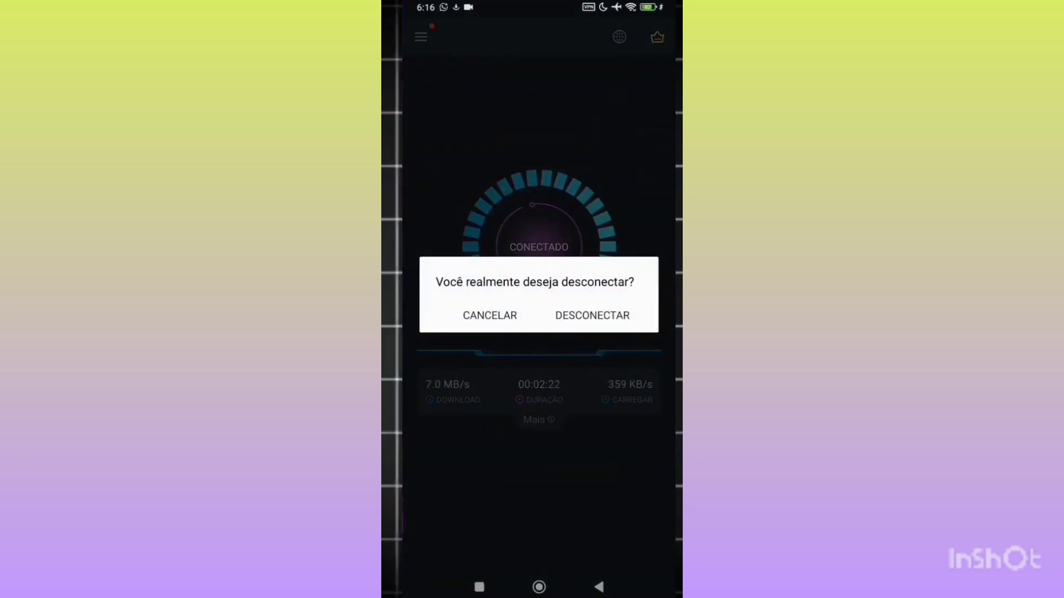
Step: Confirm DESCONECTAR in Secure VPN and swipe back to the TextNow store page
left_click(578, 315)
left_click_drag(404, 238, 443, 239)
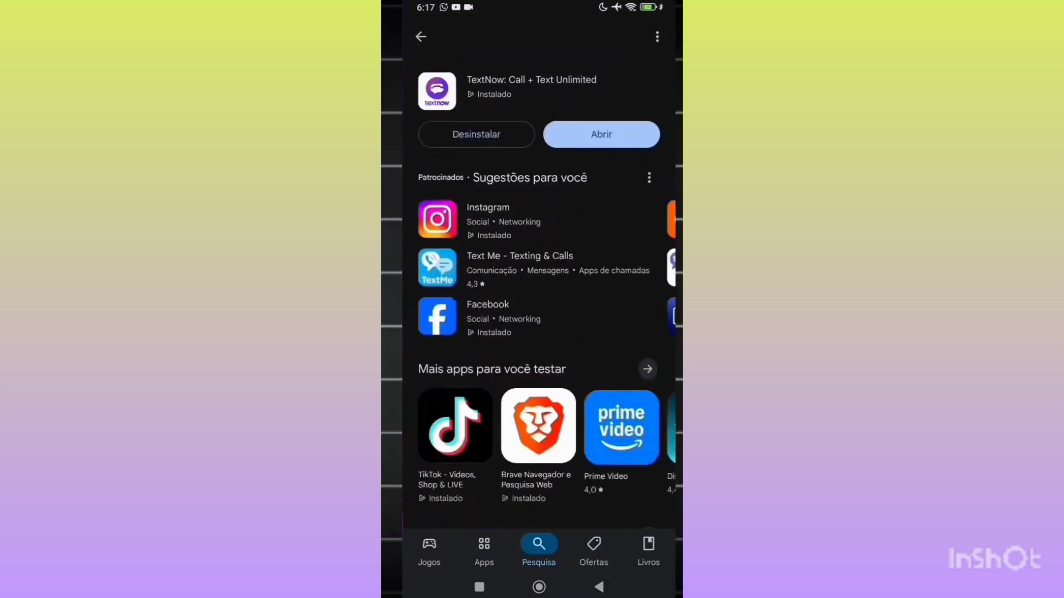
Step: Search the store for 'vpn spider' and open the VPN Proxy OvpnSpider app page
left_click(420, 37)
left_click(499, 36)
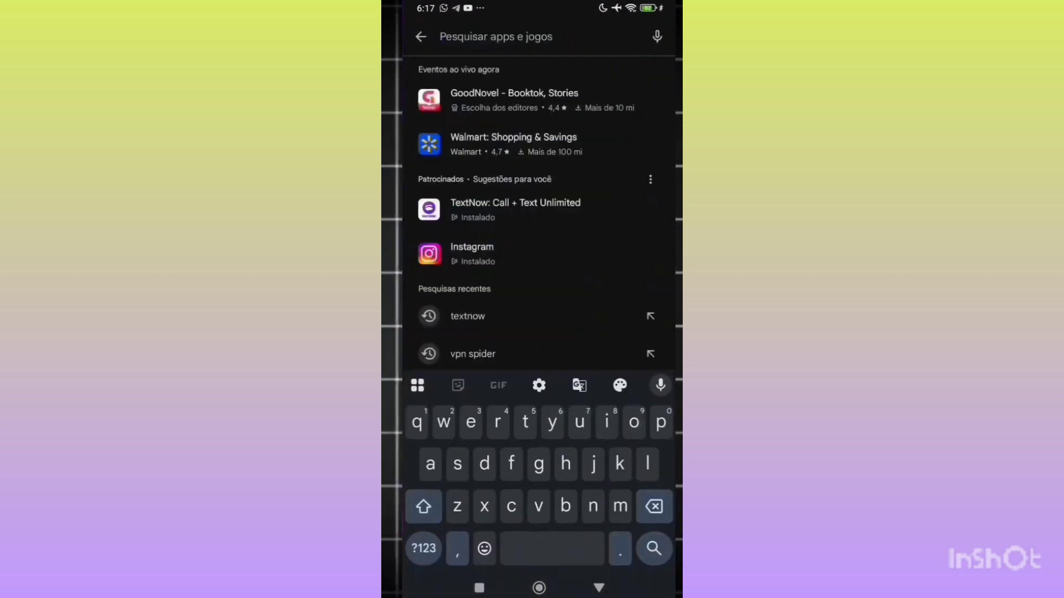
type("vpn")
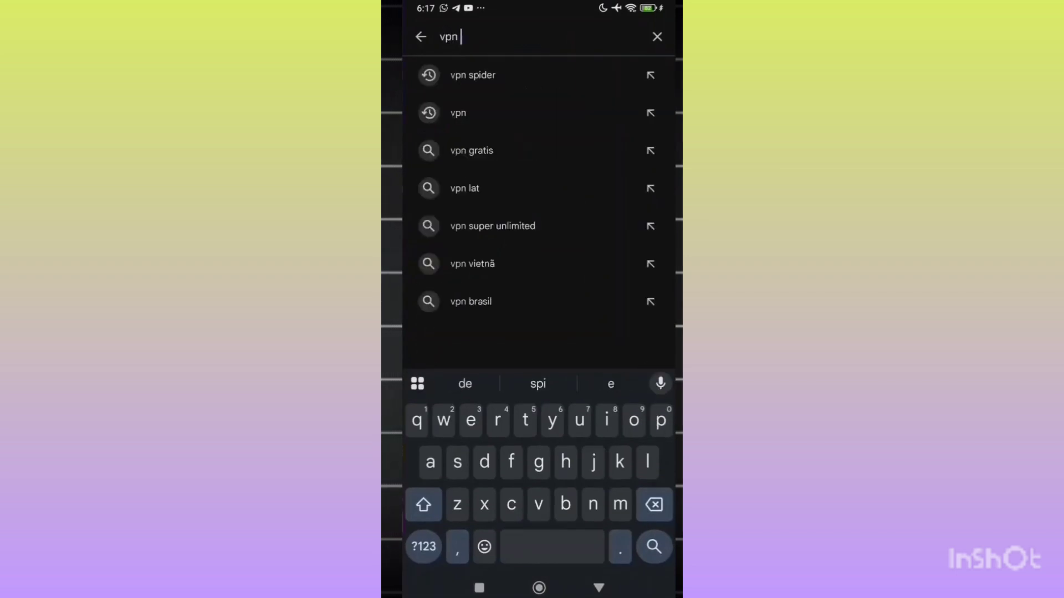
left_click(472, 75)
scroll(539, 332, "down", 2)
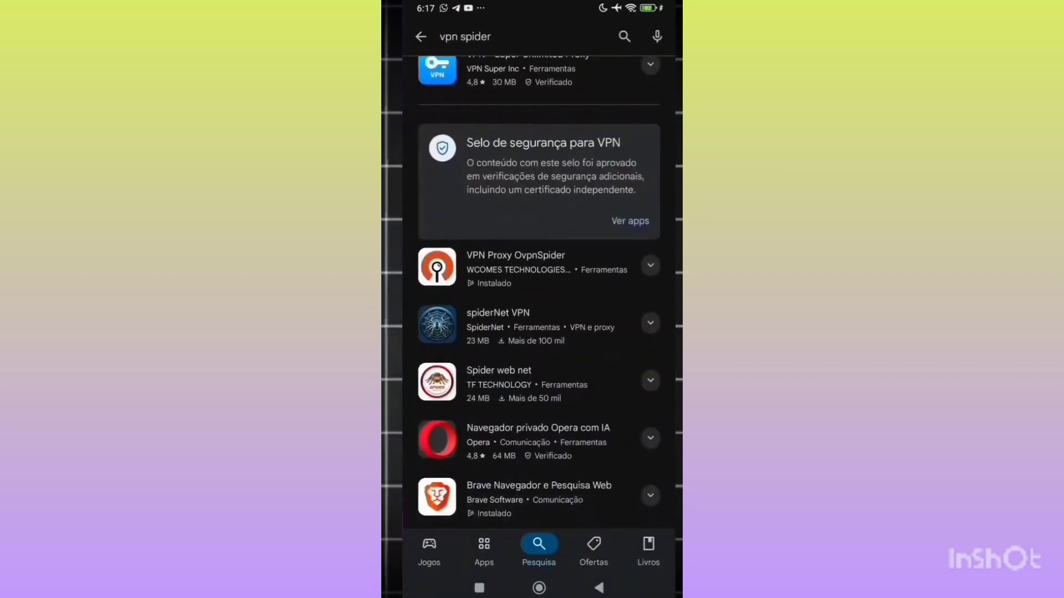
left_click(499, 266)
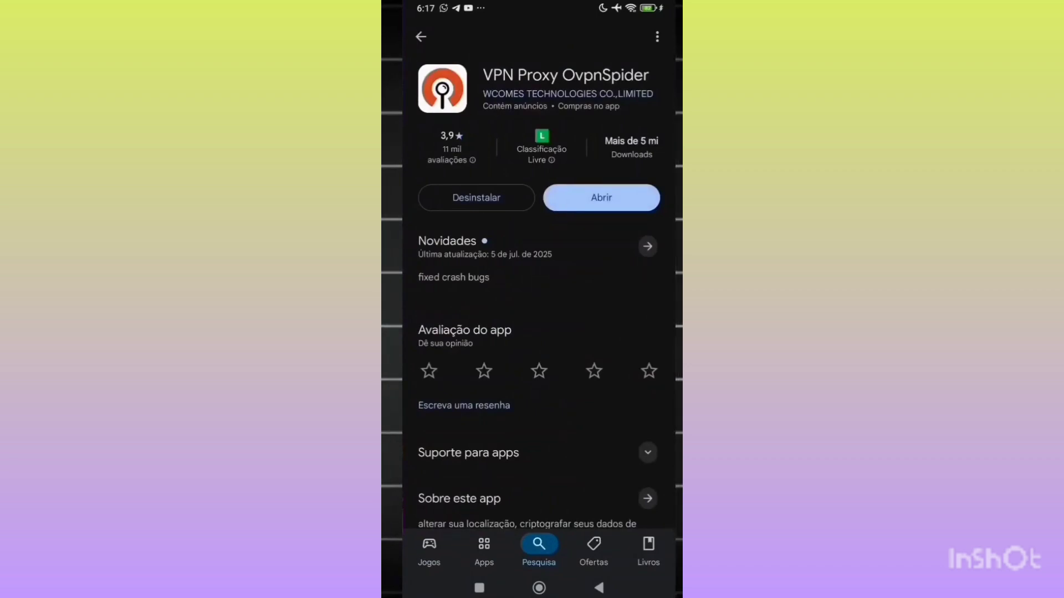
Step: Launch OvpnSpider, dismiss the notification prompt, and switch on the first CA server
left_click(601, 197)
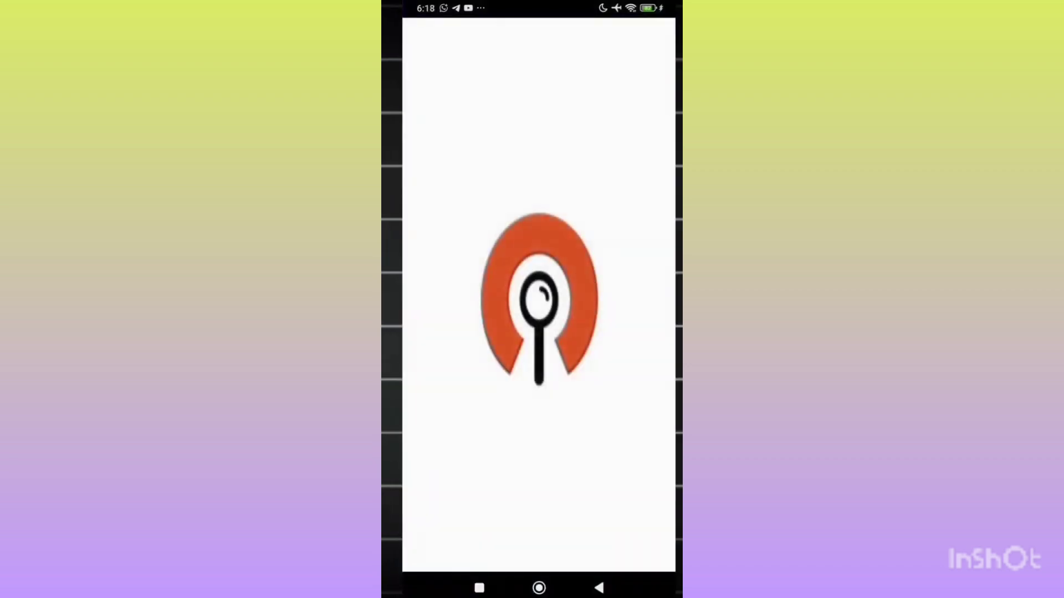
left_click(537, 489)
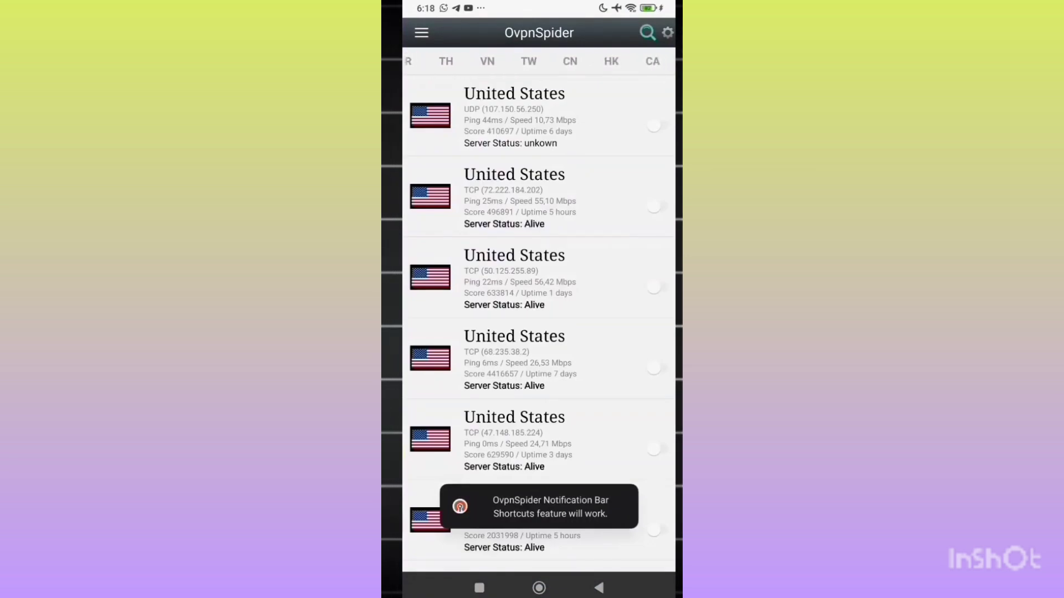
left_click(652, 61)
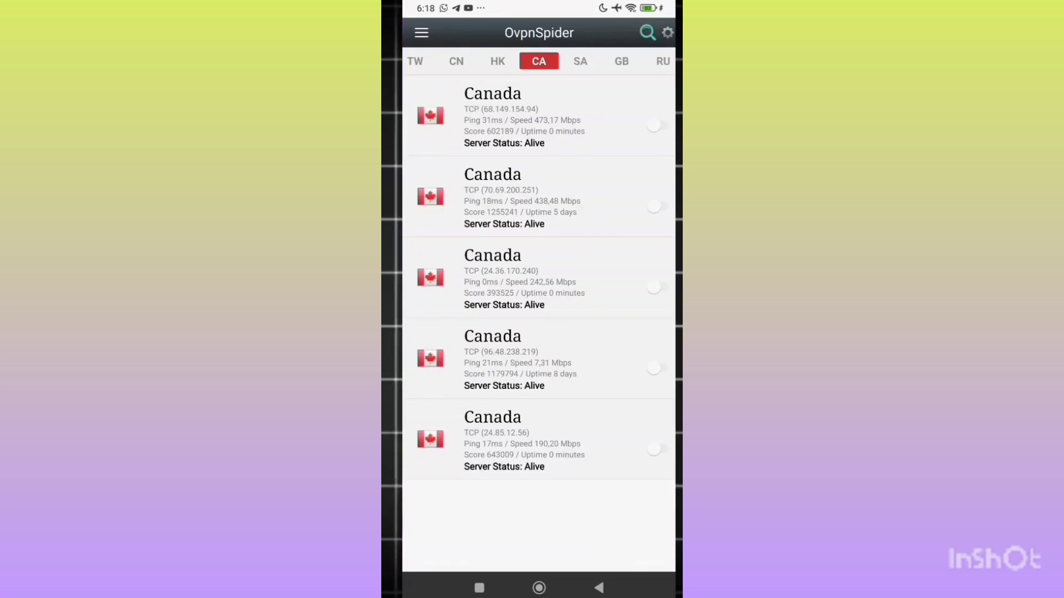
left_click(657, 125)
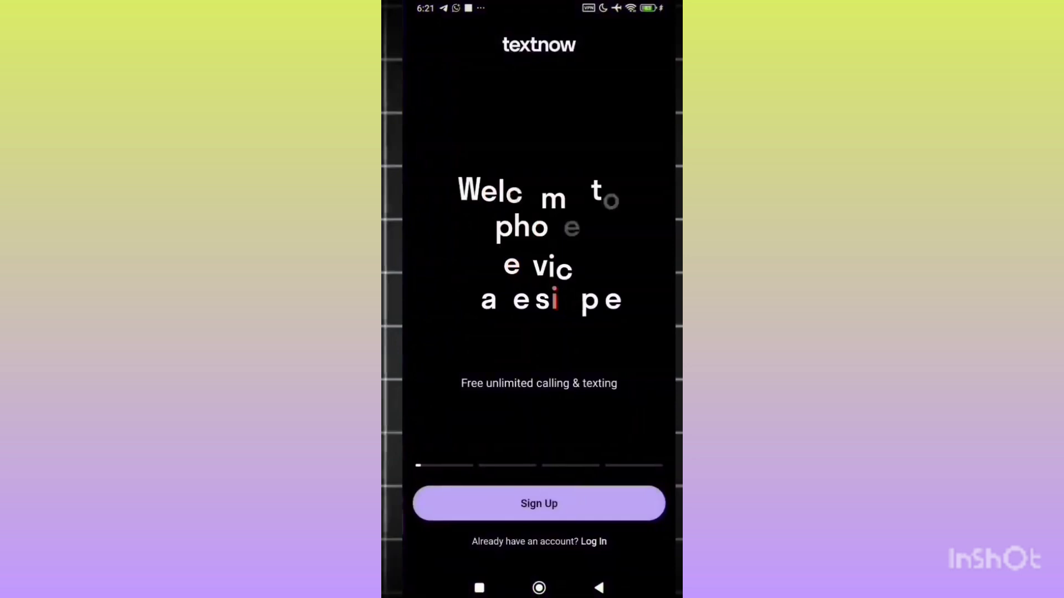
Step: Sign up without location, try area code 514, and claim the last free 438 number
left_click(540, 503)
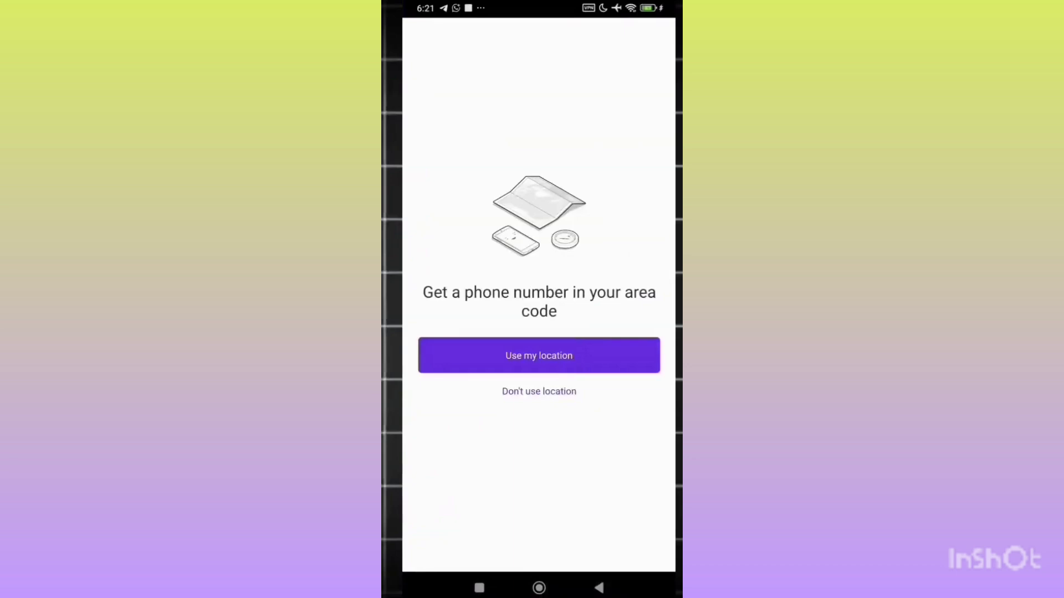
left_click(539, 391)
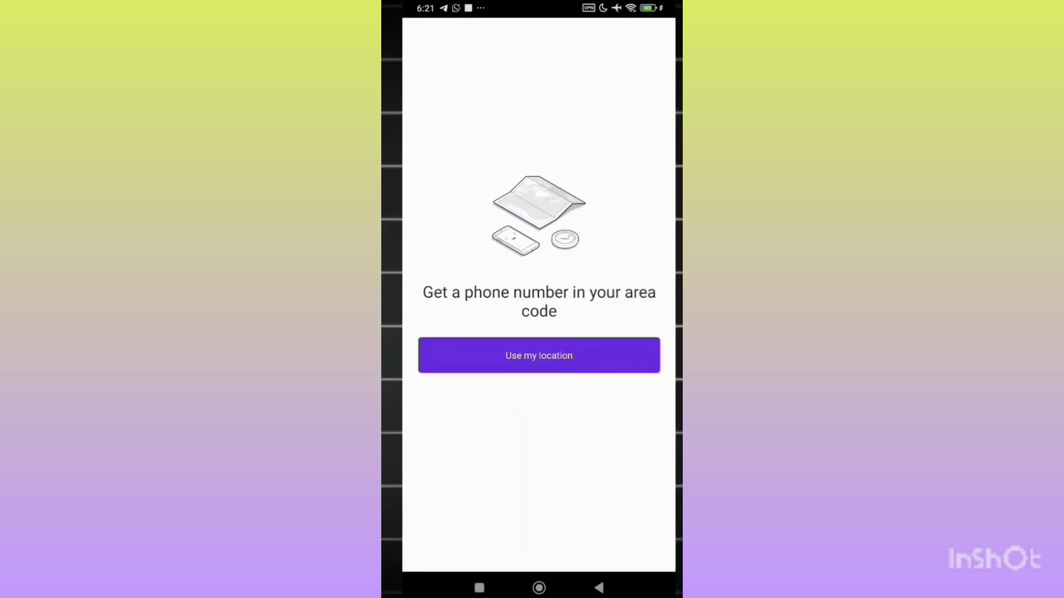
type("514")
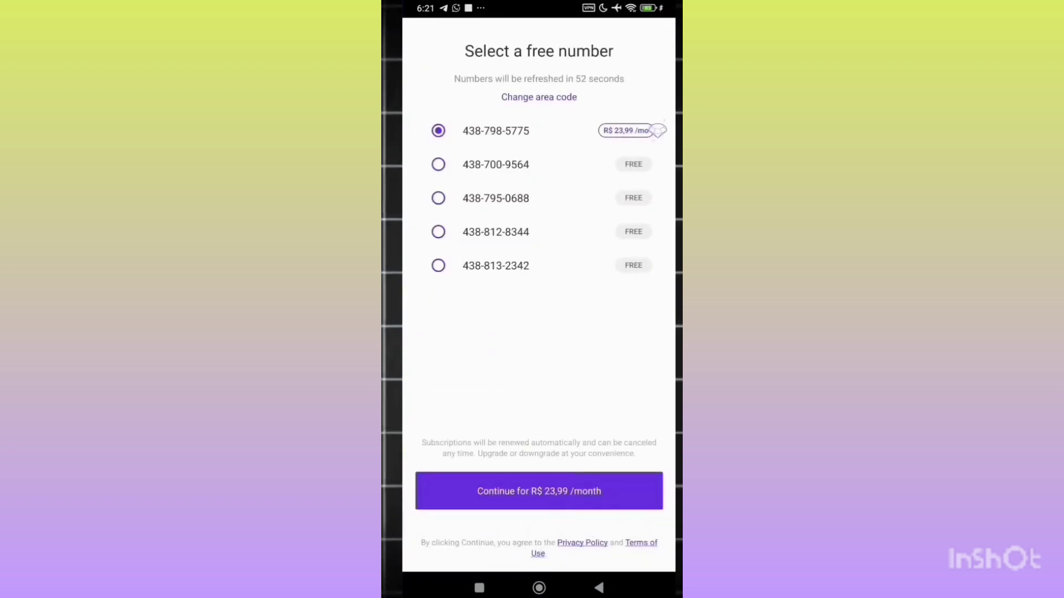
left_click(438, 265)
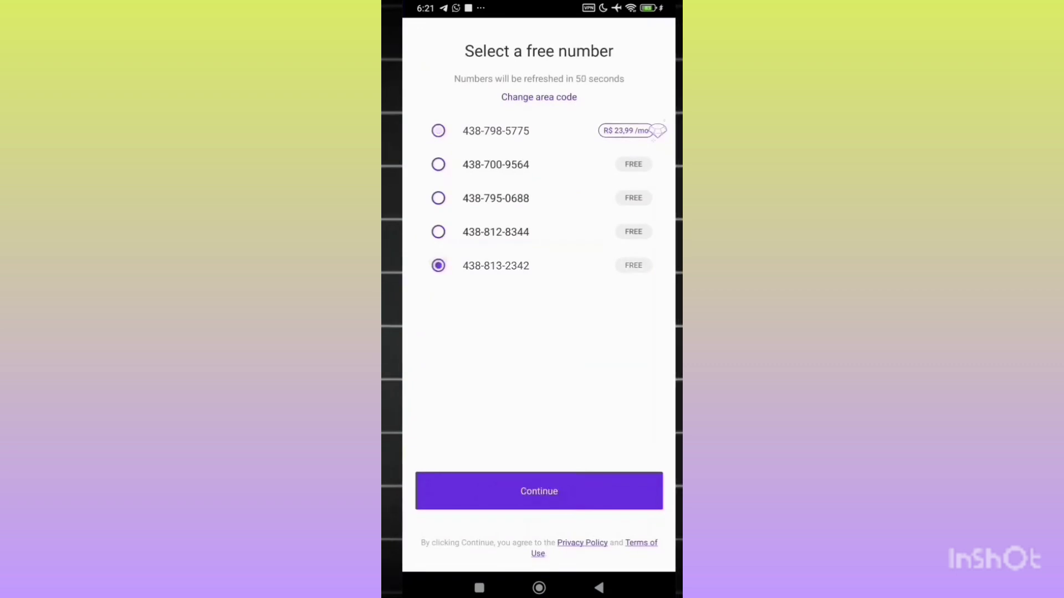
left_click(538, 491)
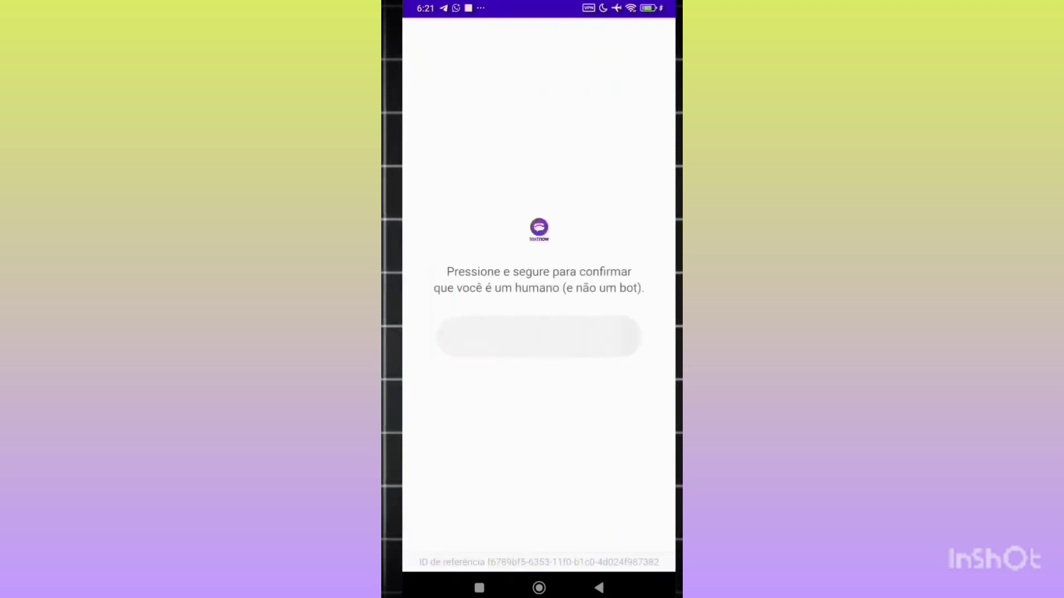
Step: Press and hold the 'Pressione e segure' button until TextNow's human check passes
left_click_drag(539, 338, 538, 337)
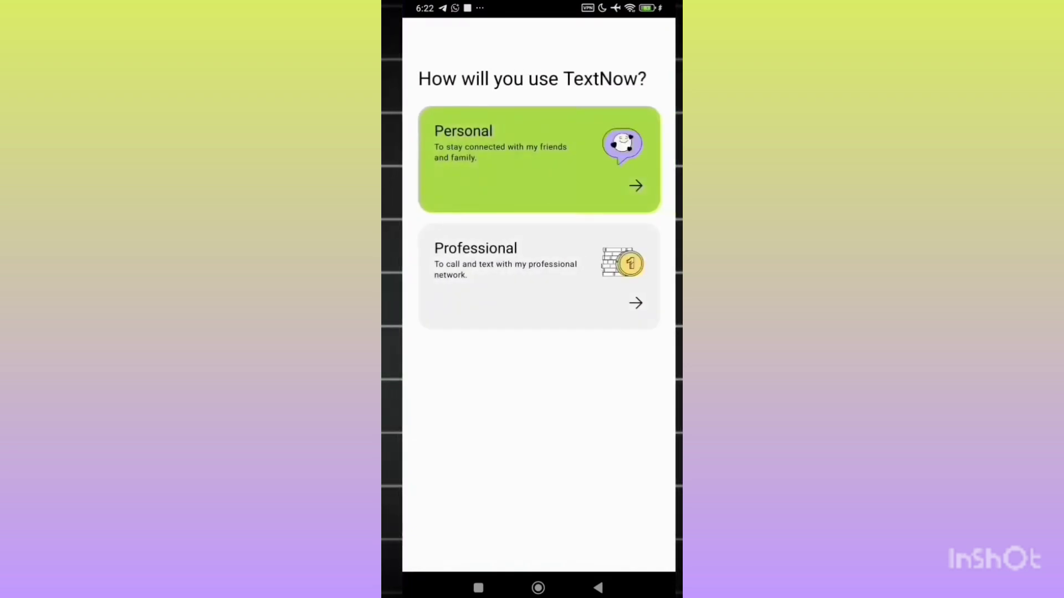
Step: Choose SKIP on 'Skip set up?' and open the drawer showing the new +1 (438) number
key("Escape")
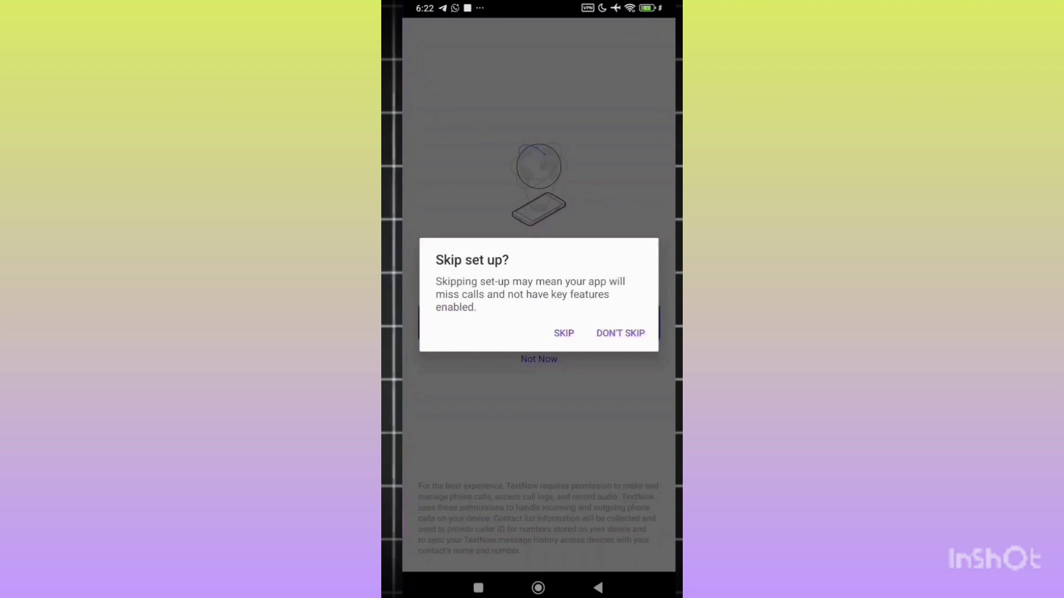
left_click(563, 333)
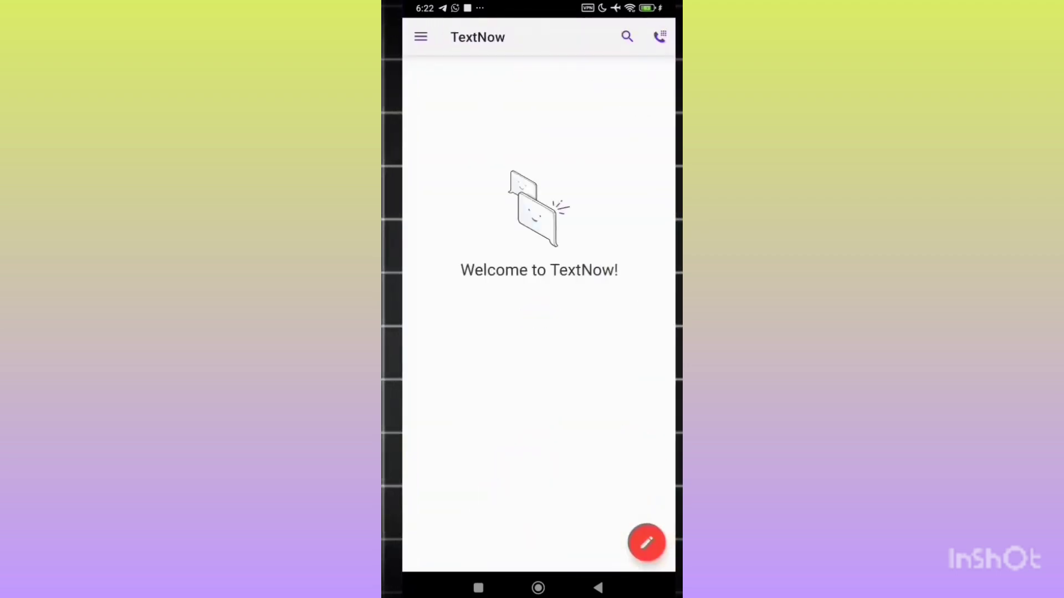
left_click(420, 37)
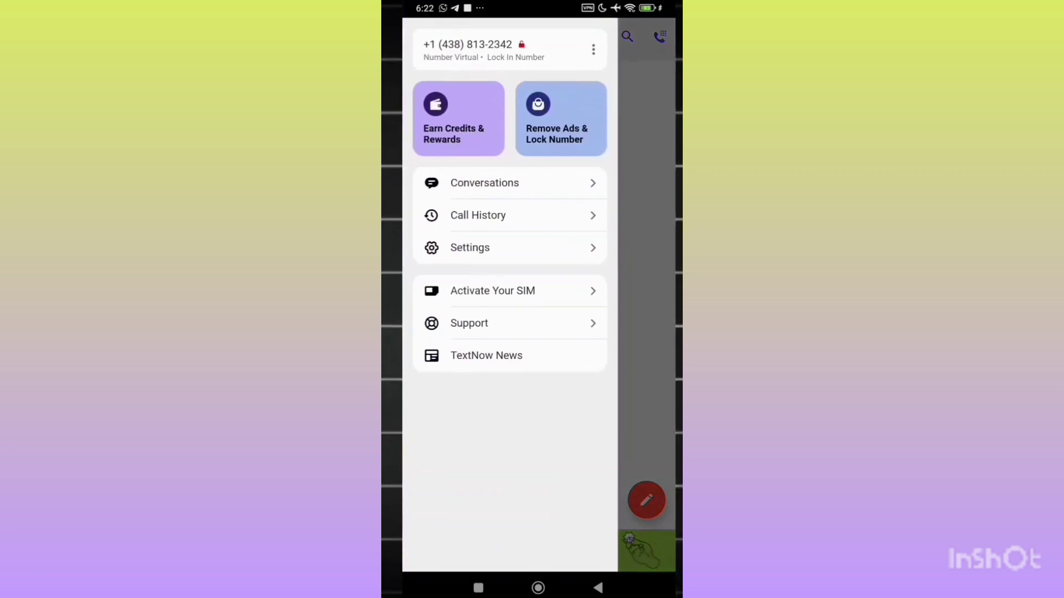
left_click(646, 277)
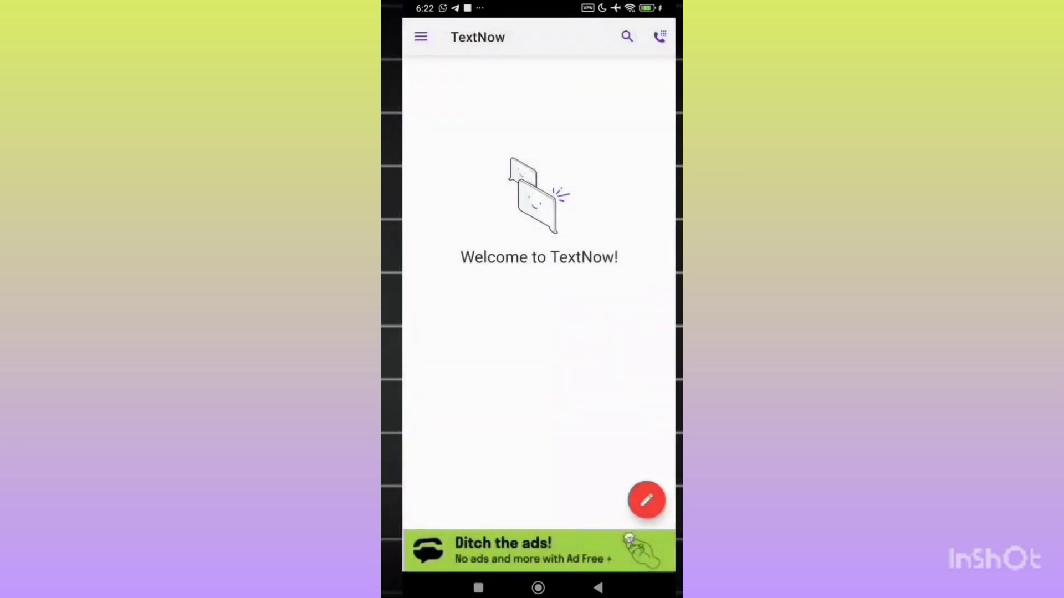
left_click(421, 36)
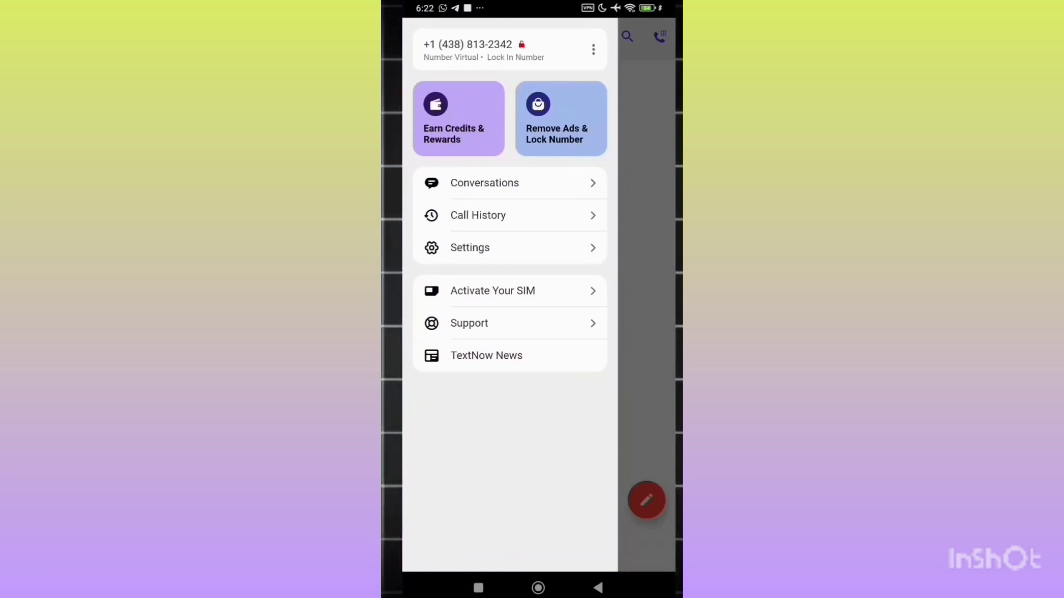
Step: View the number's details under Settings > Account > TextNow Number, then return to the drawer
left_click(488, 247)
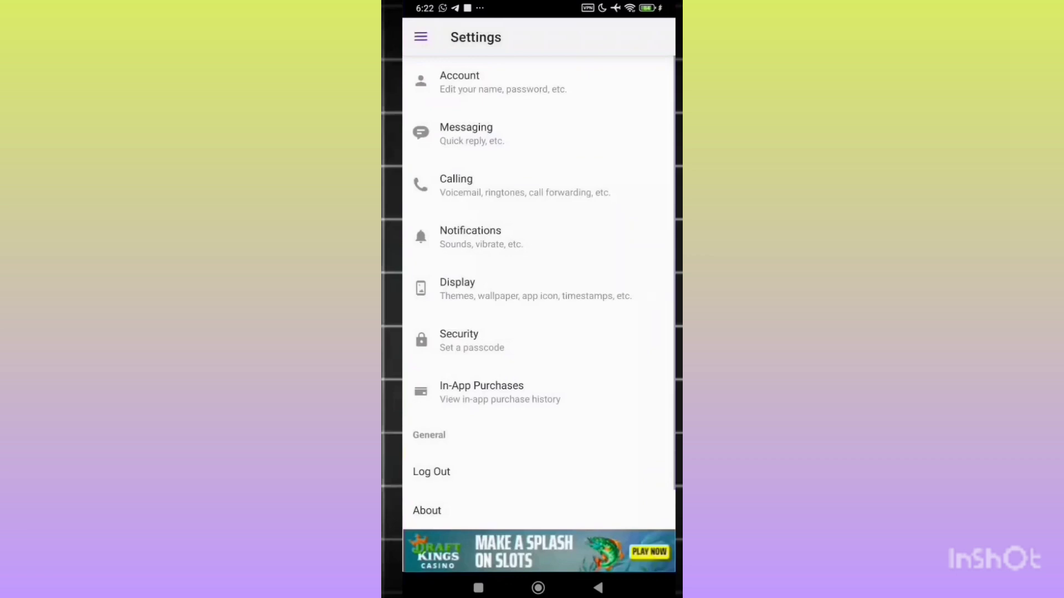
left_click(460, 82)
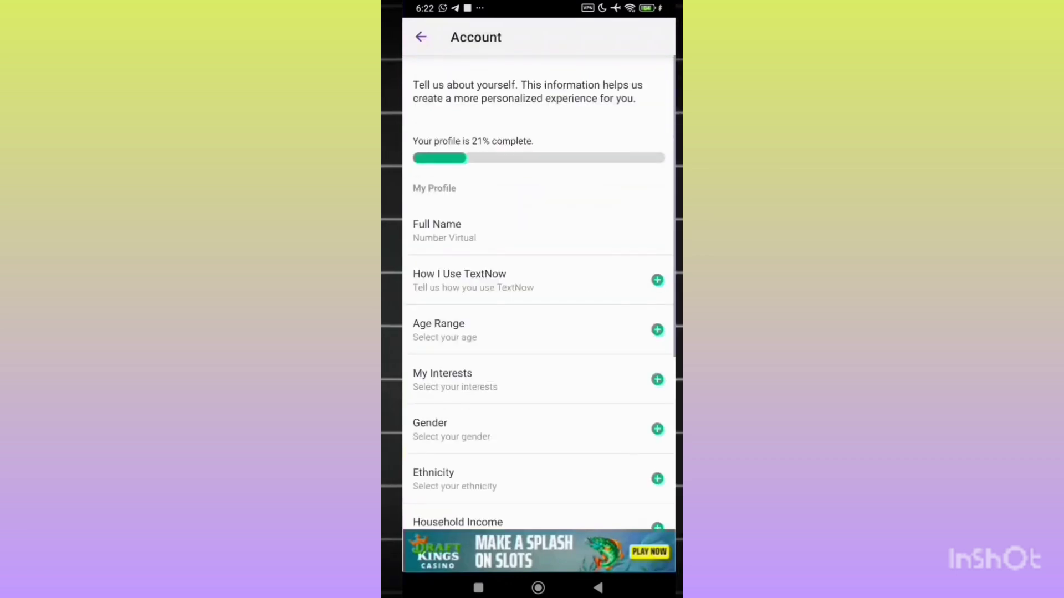
scroll(538, 299, "down", 5)
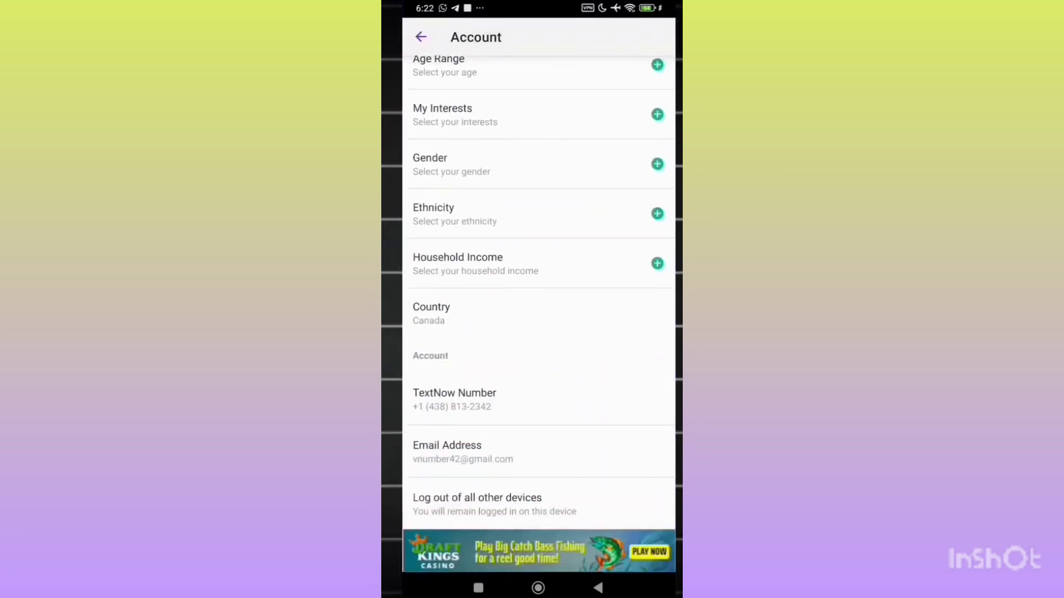
left_click(455, 398)
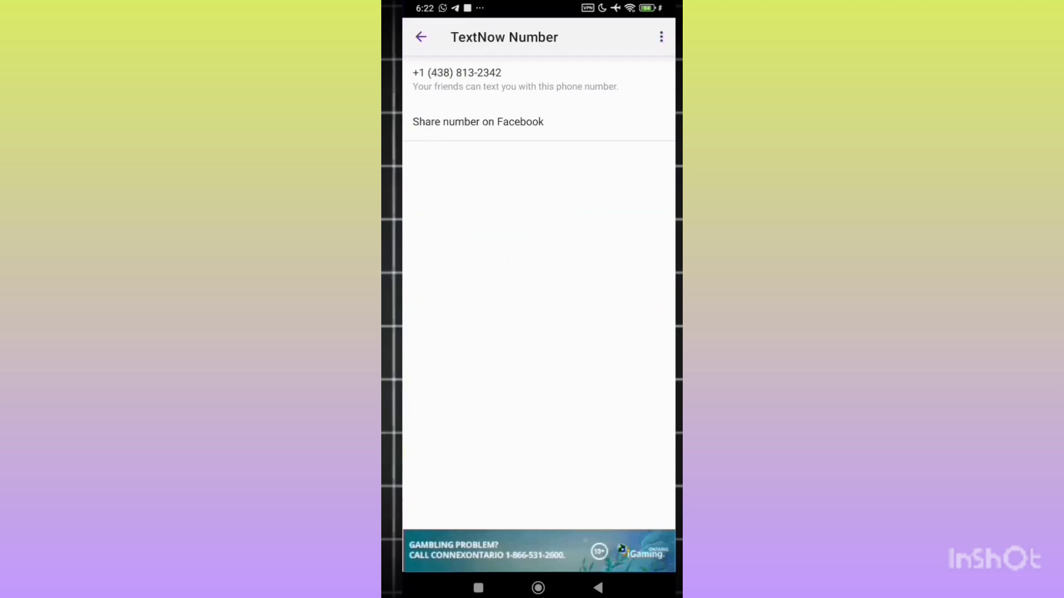
left_click(661, 36)
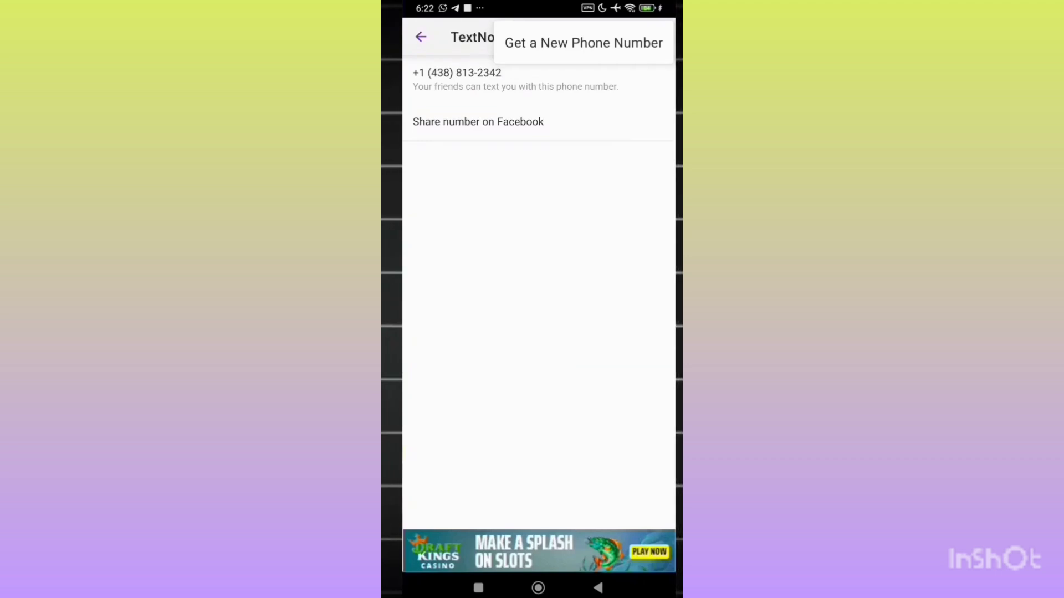
key("Escape")
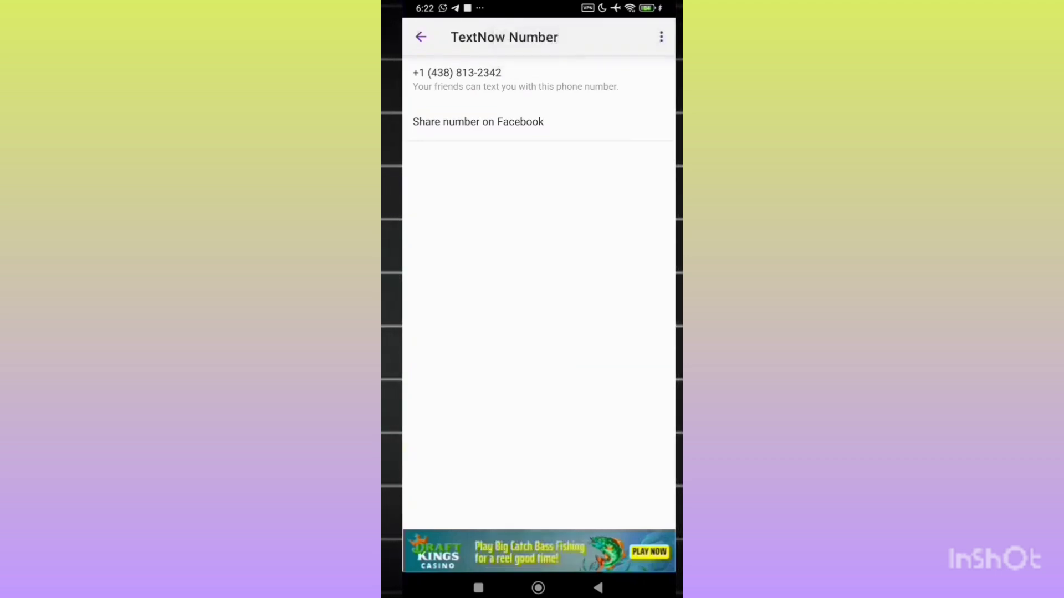
key("Escape")
key("Escape")
key("Escape")
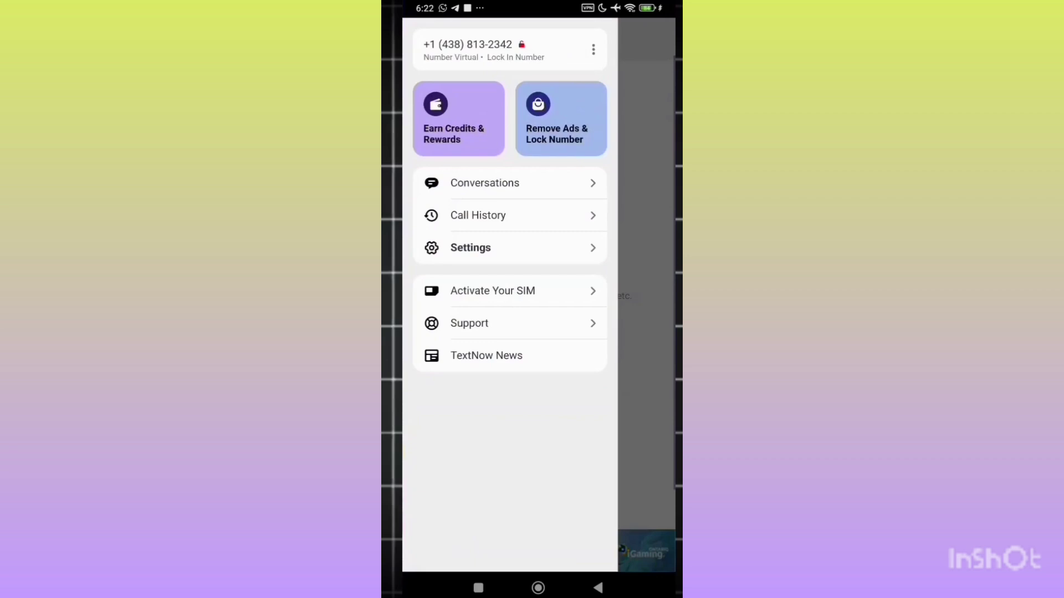
Step: Copy the +1 (438) number to the clipboard and launch WhatsApp
left_click(592, 50)
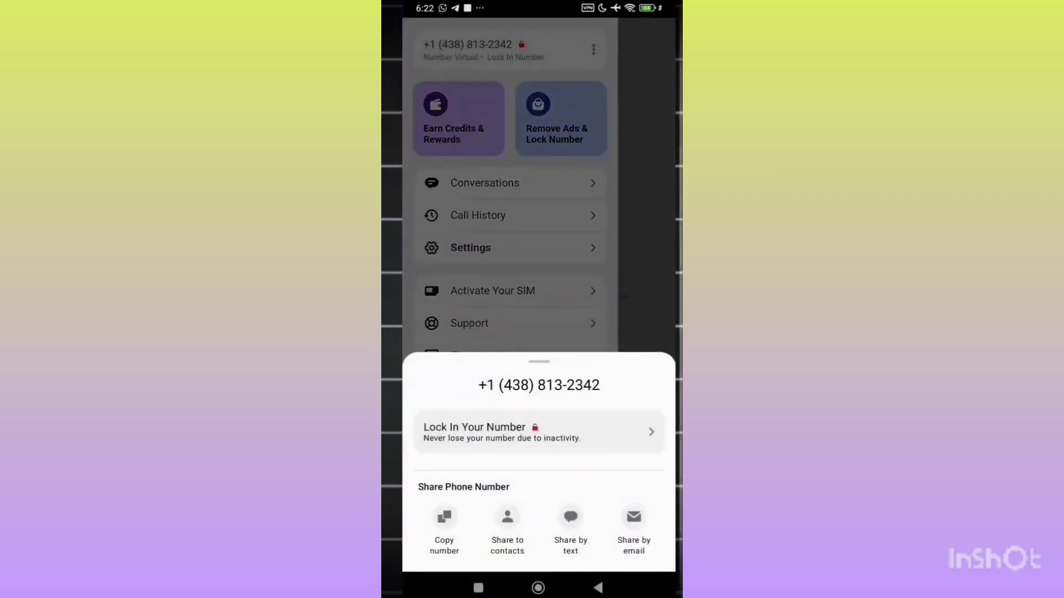
left_click(444, 524)
left_click(470, 247)
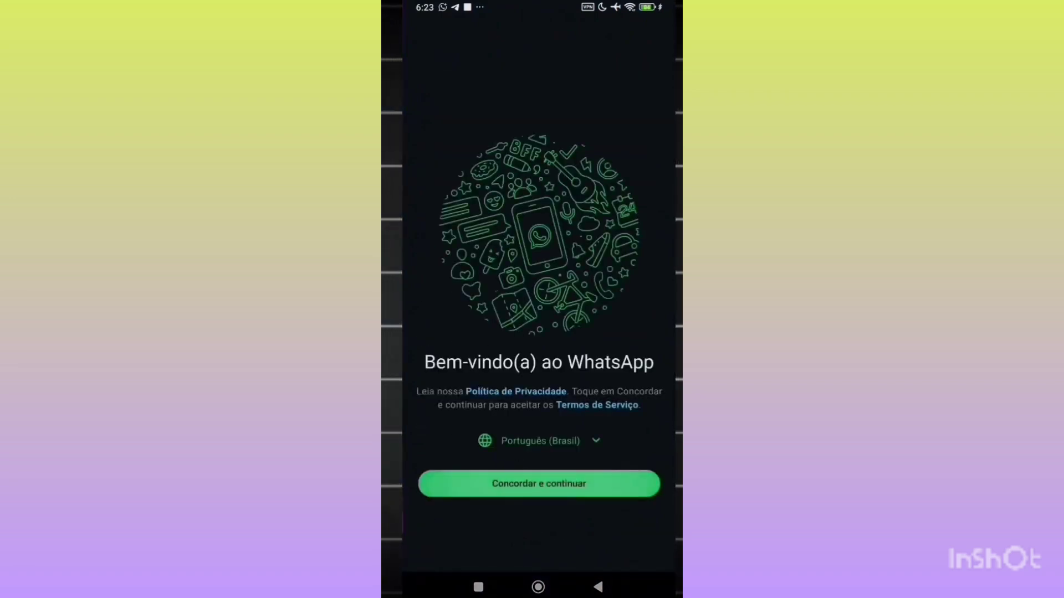
Step: Accept WhatsApp's terms, set country code 1, paste the copied number and submit it
left_click(539, 484)
left_click(536, 491)
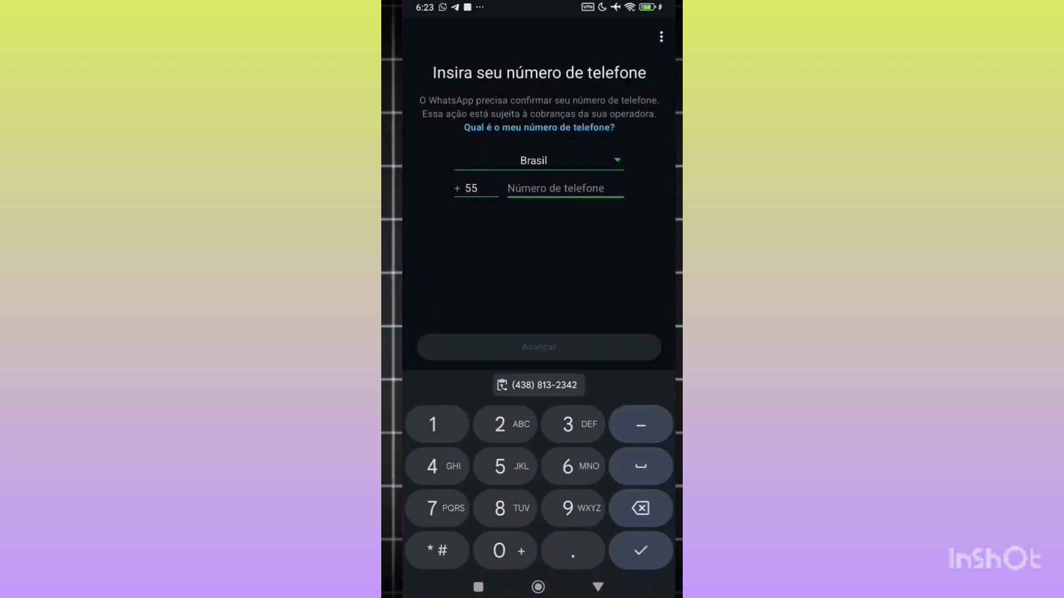
left_click(476, 189)
type("1")
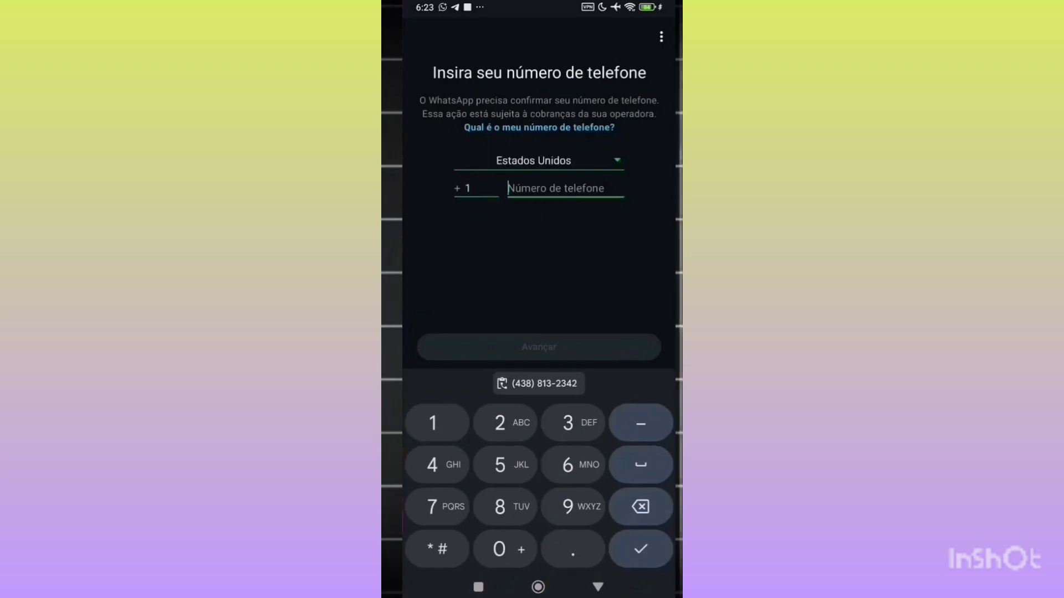
left_click(539, 383)
left_click(539, 347)
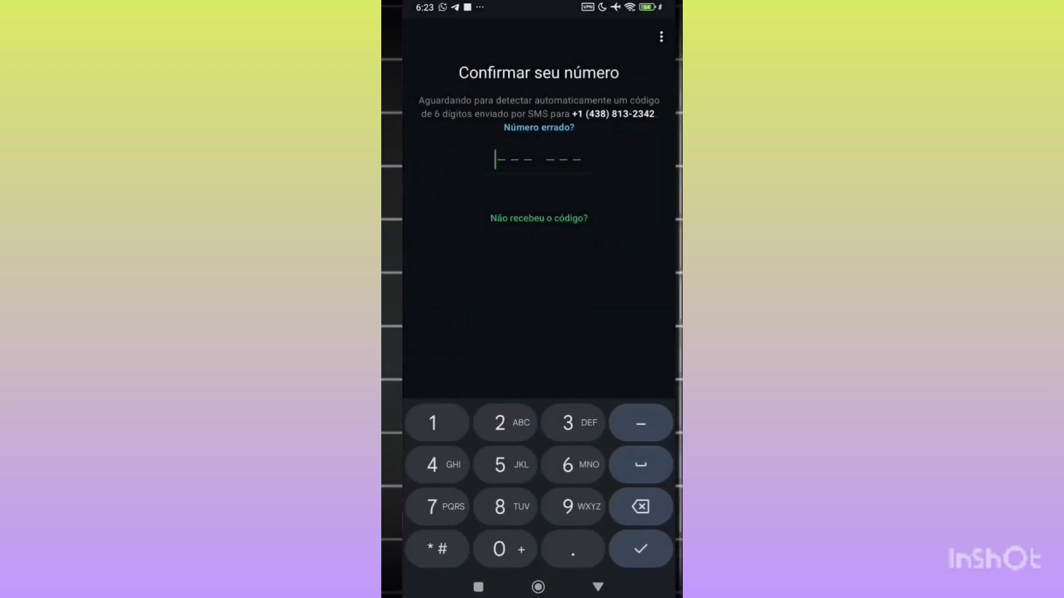
Step: Read WhatsApp's verification code in TextNow's newest SMS, then return to WhatsApp
left_click(538, 587)
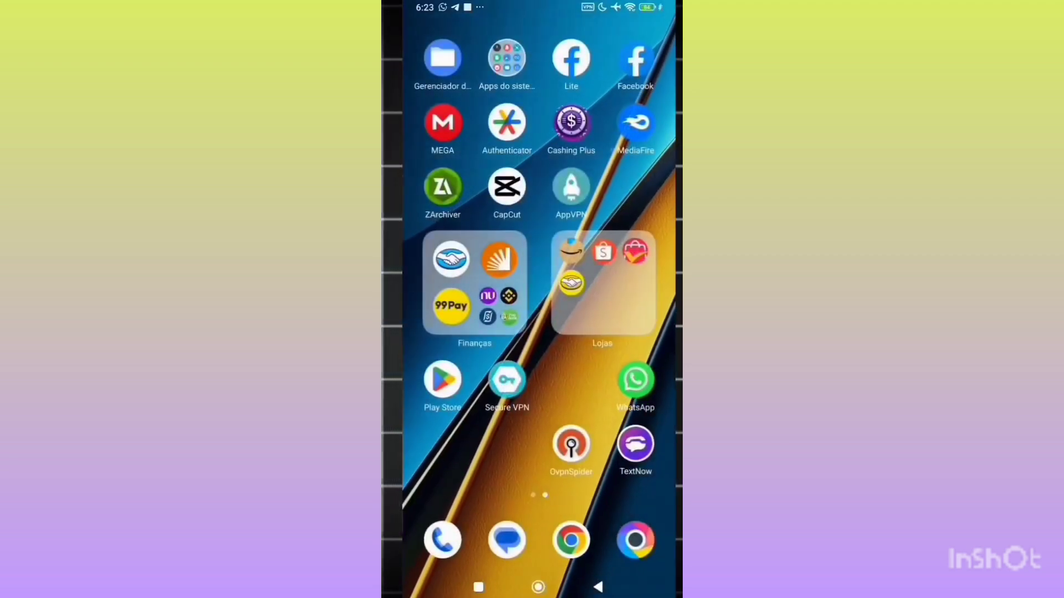
left_click(636, 444)
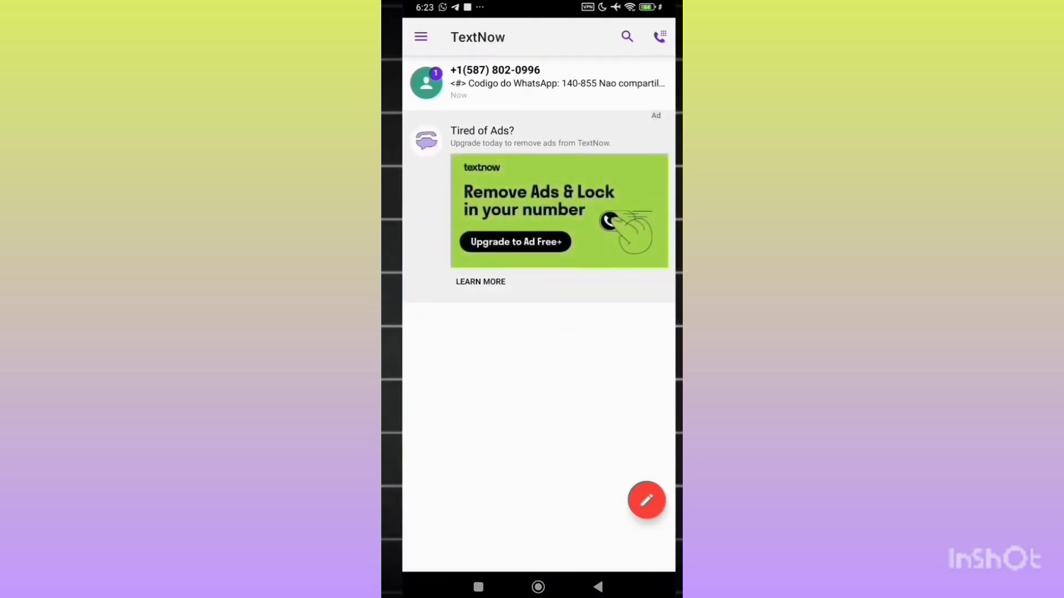
left_click(532, 83)
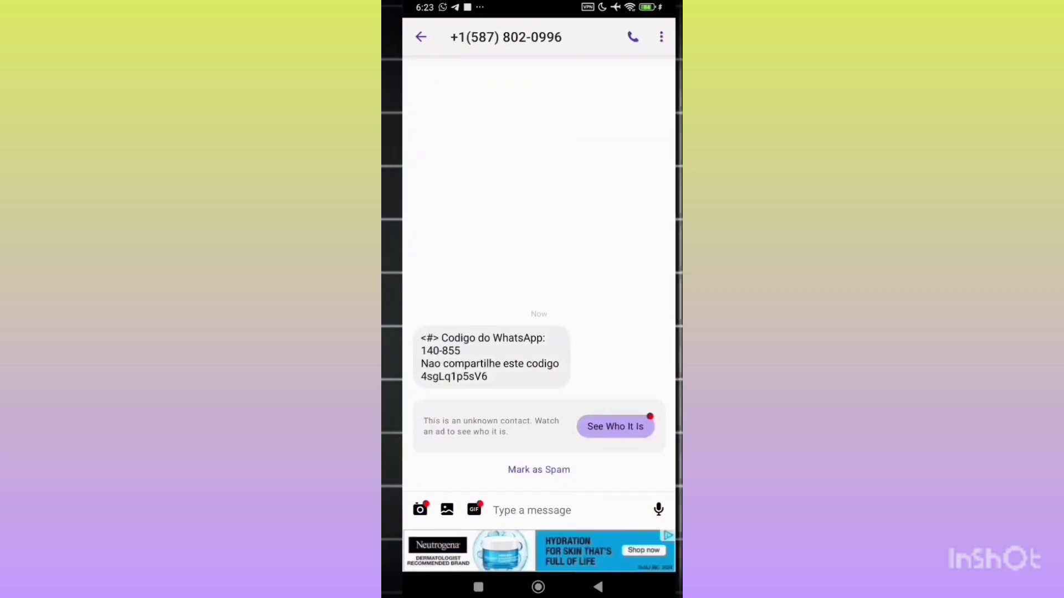
left_click(538, 587)
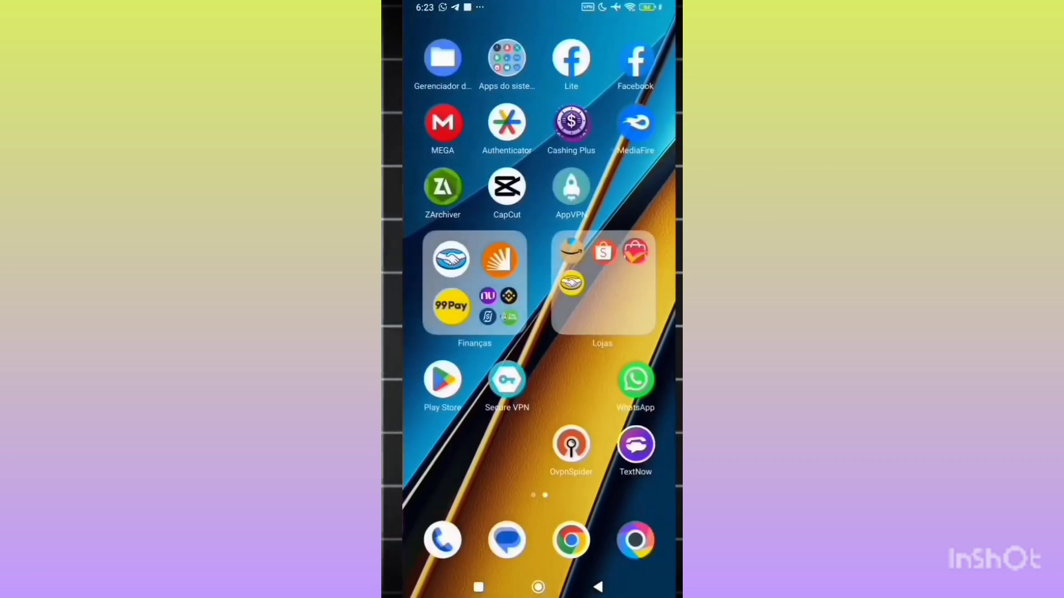
left_click(636, 380)
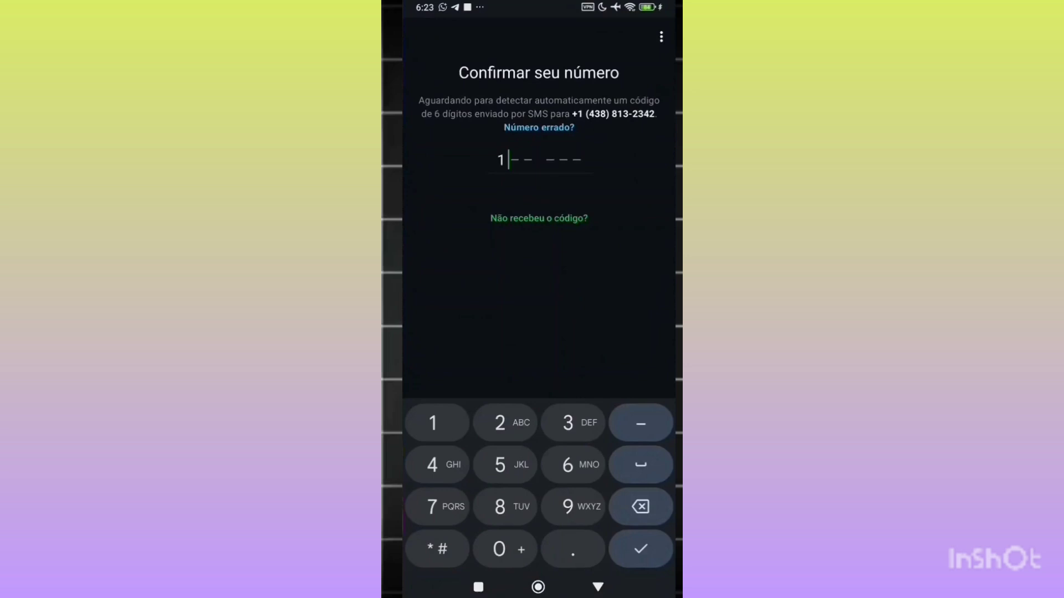
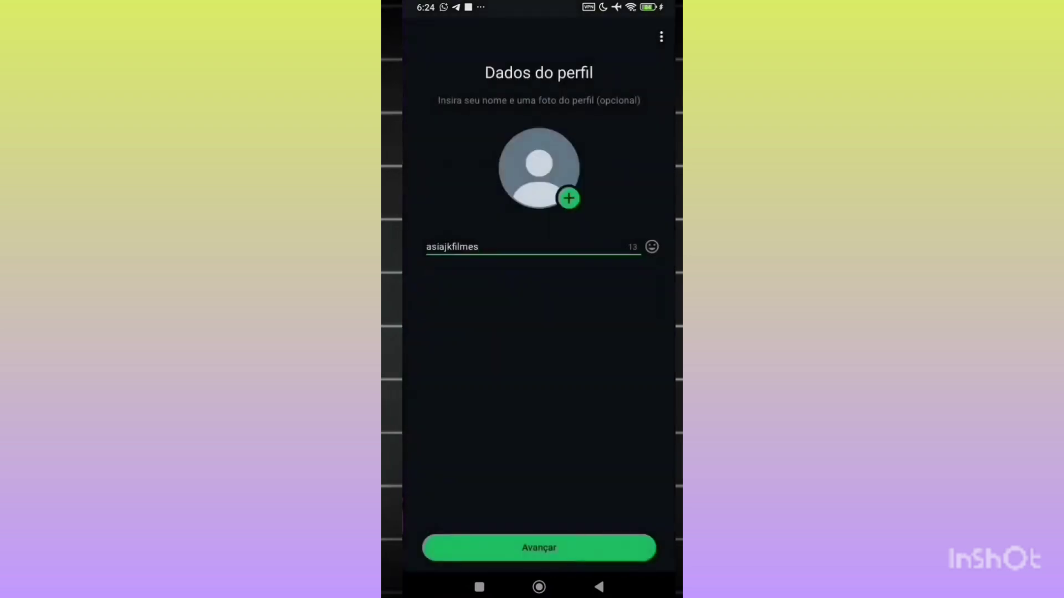
Step: Enter the six-digit SMS verification code and replace the prefilled profile name with a new name
left_click(479, 246)
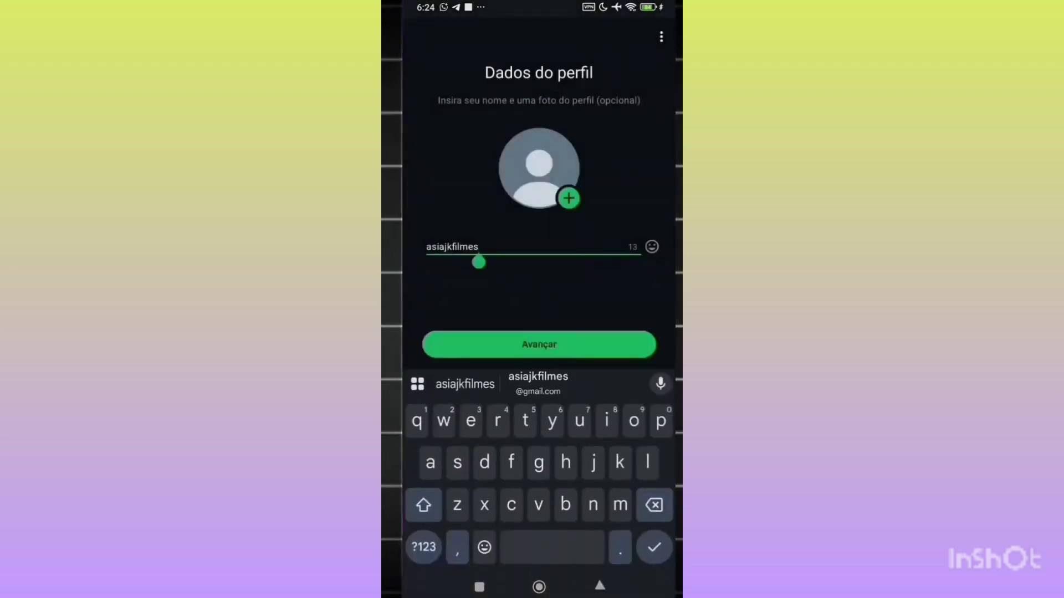
key("BackSpace")
key("BackSpace")
key("BackSpace")
key("BackSpace")
key("BackSpace")
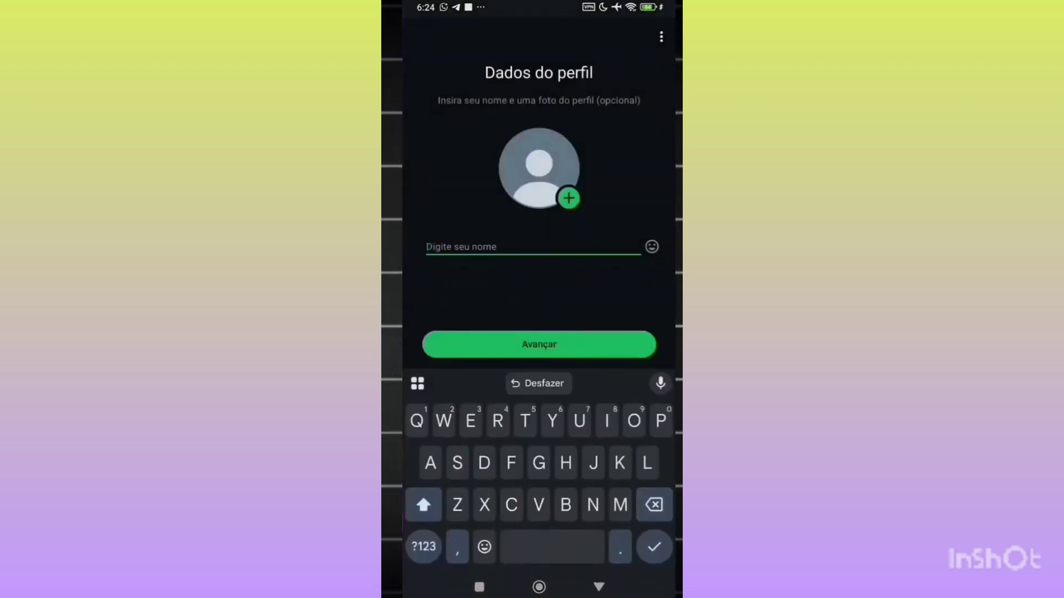
type("Marcelo")
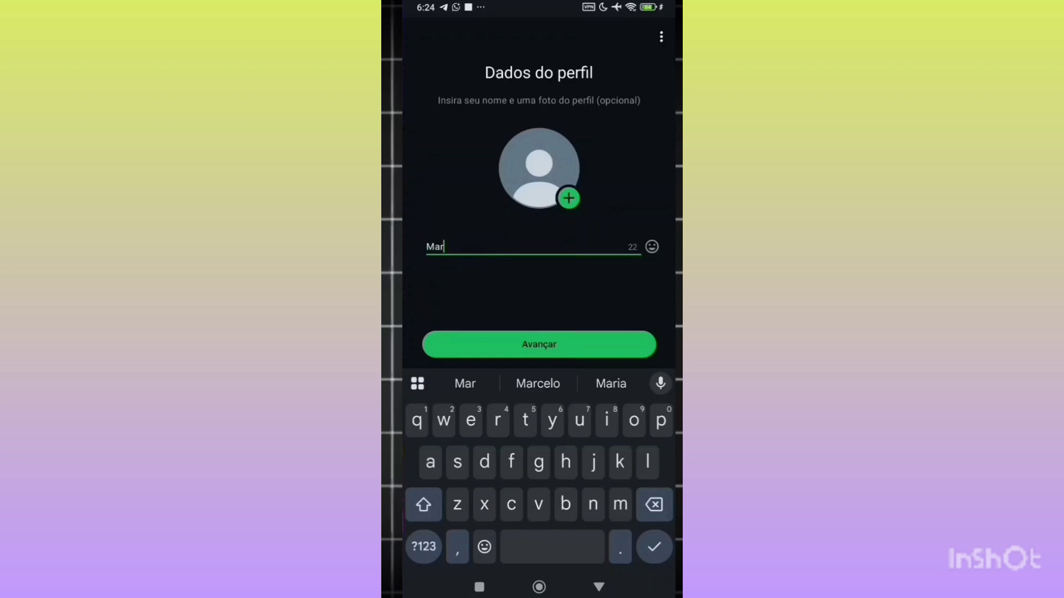
left_click(539, 344)
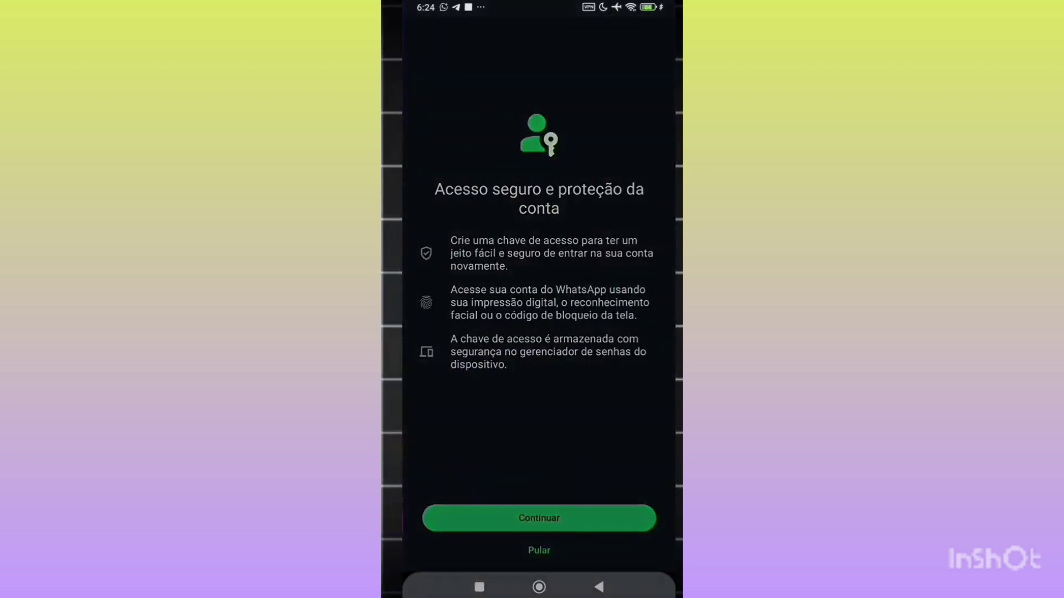
Step: Skip the passkey creation and email address screens to reach the empty Conversas list
left_click(539, 517)
left_click(599, 587)
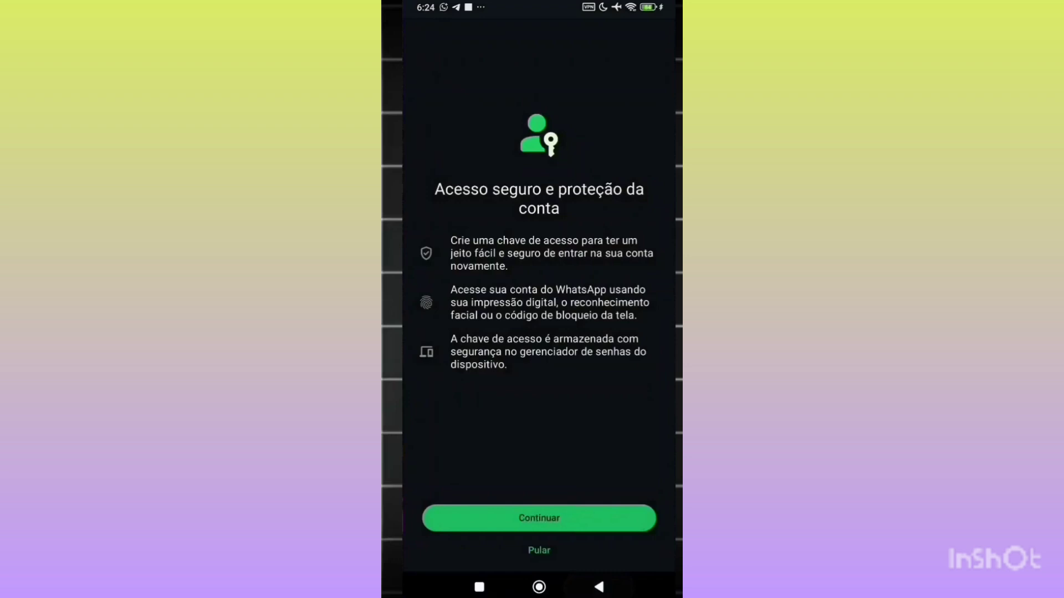
left_click(539, 550)
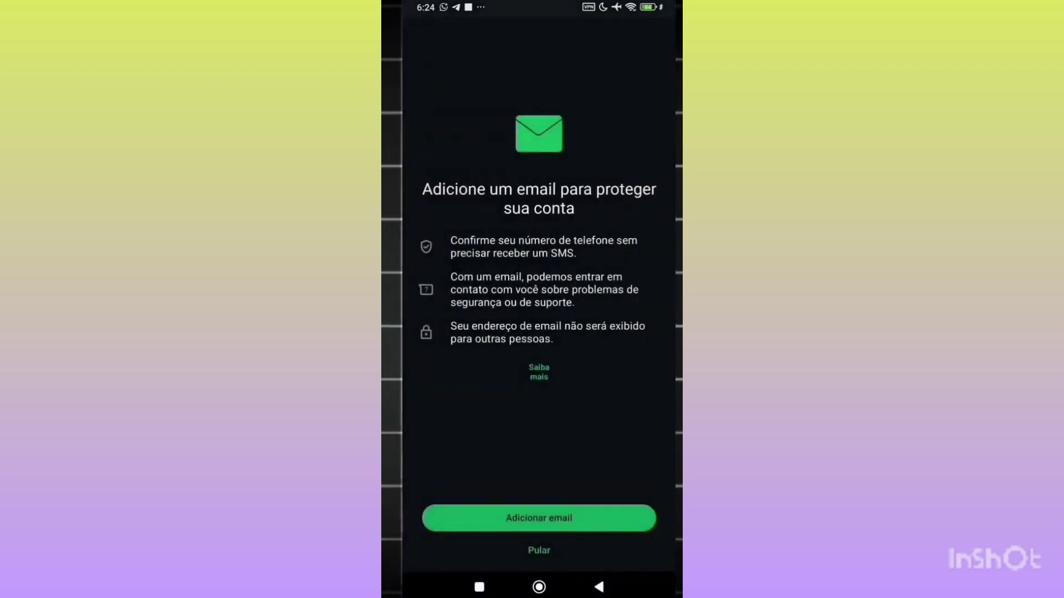
left_click(539, 550)
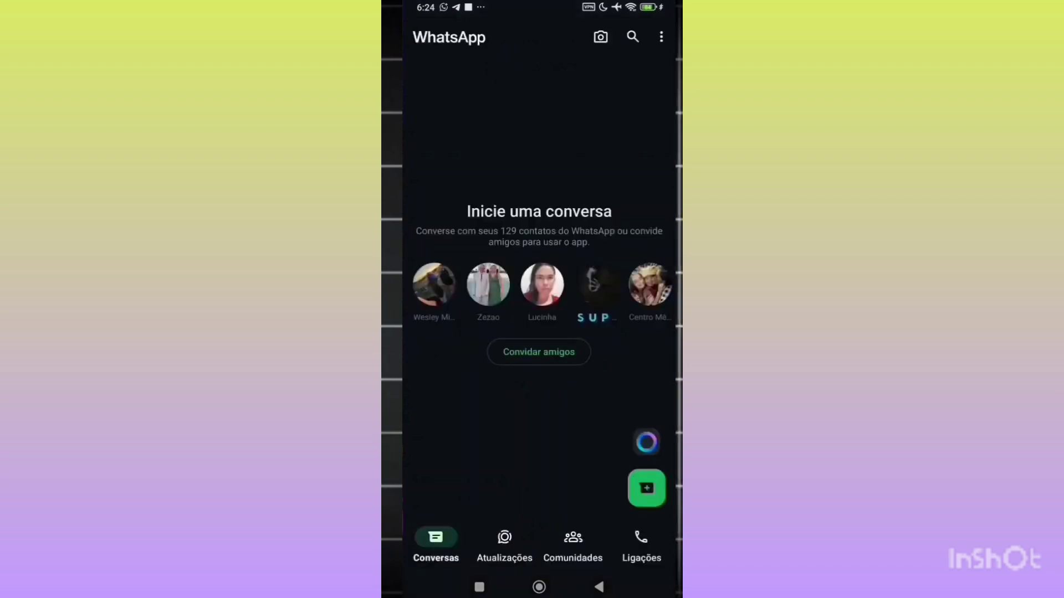
Step: Go through Configurações to the Perfil page listing the +1 (438) number, dismissing the home-screen icon suggestion
left_click(661, 36)
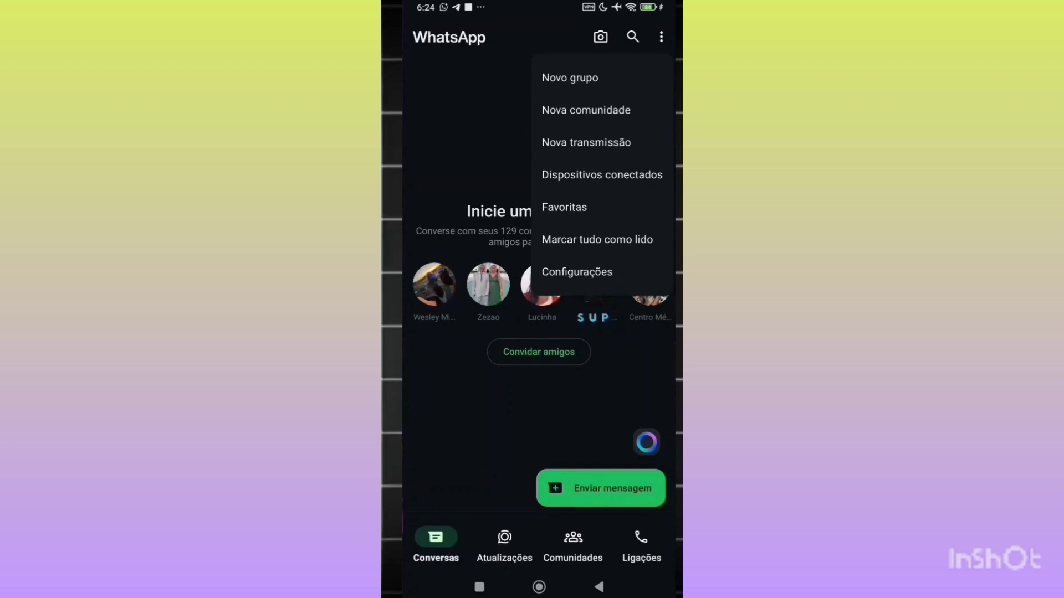
left_click(609, 272)
left_click(641, 78)
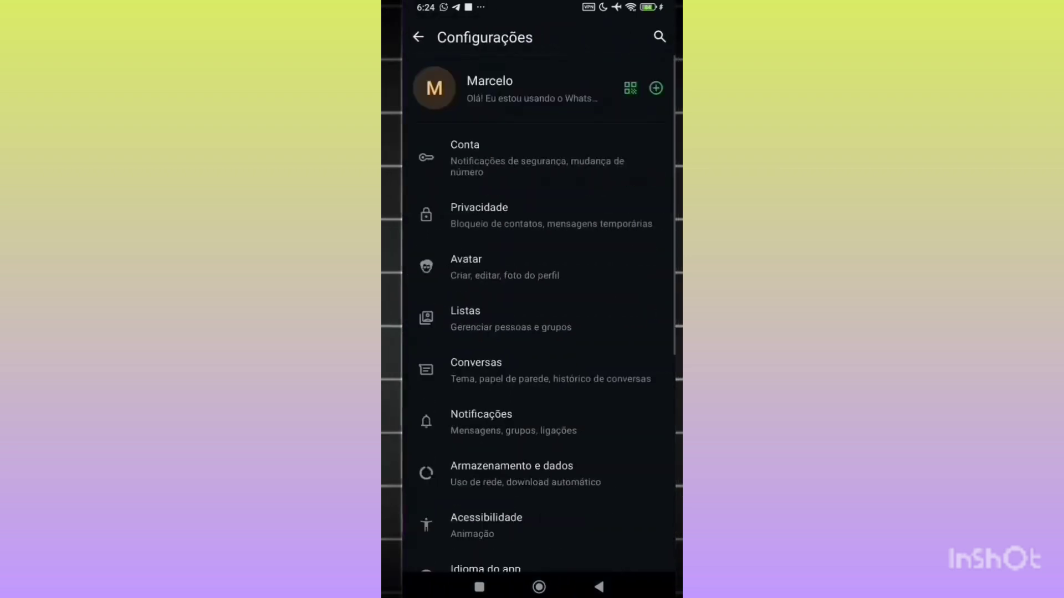
left_click(531, 88)
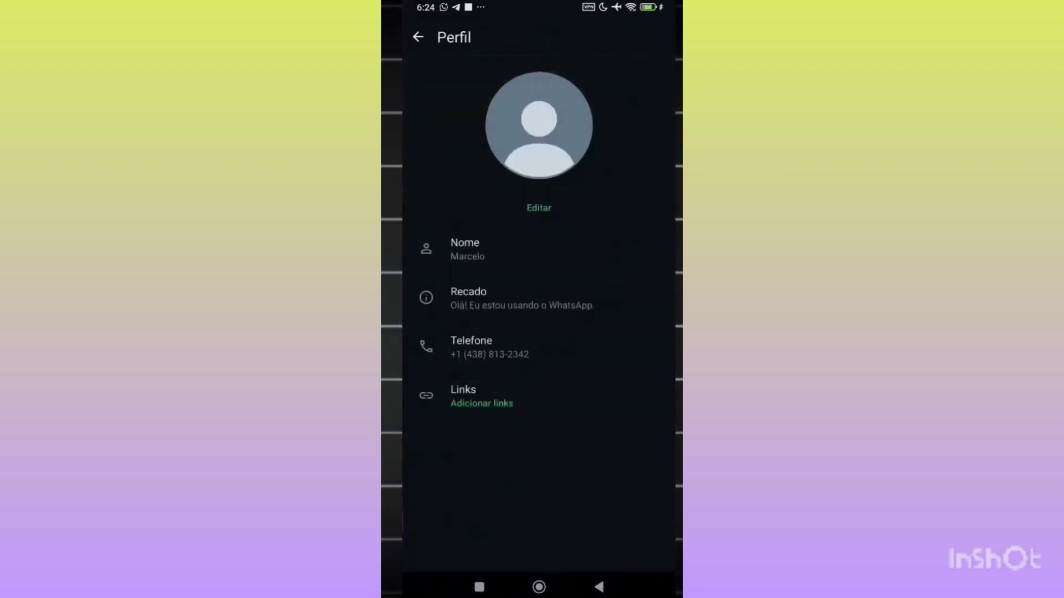